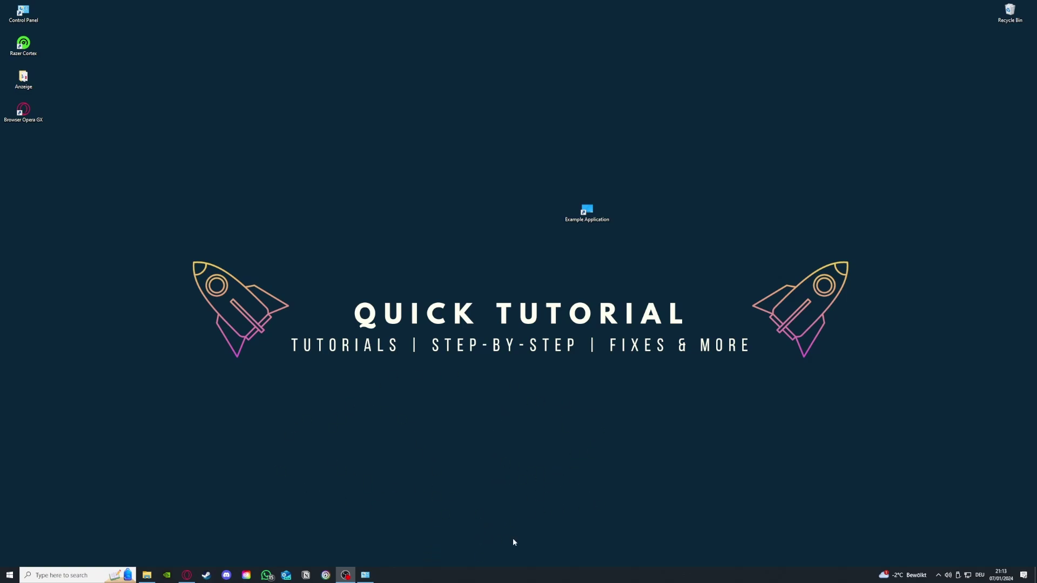
Launch Task Manager from the taskbar, maximize it, and browse its running-process list.
right_click(537, 578)
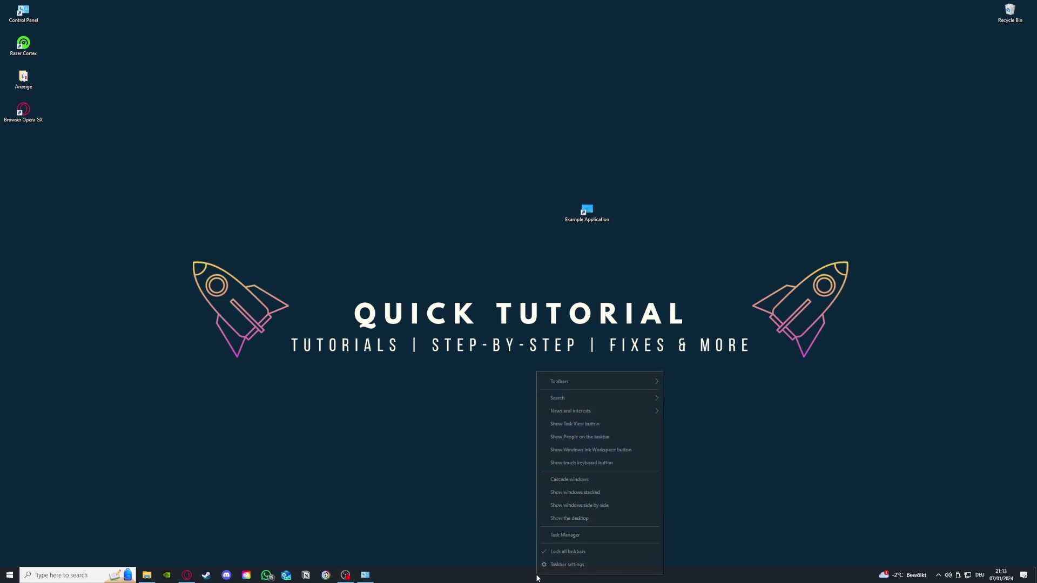
click(589, 535)
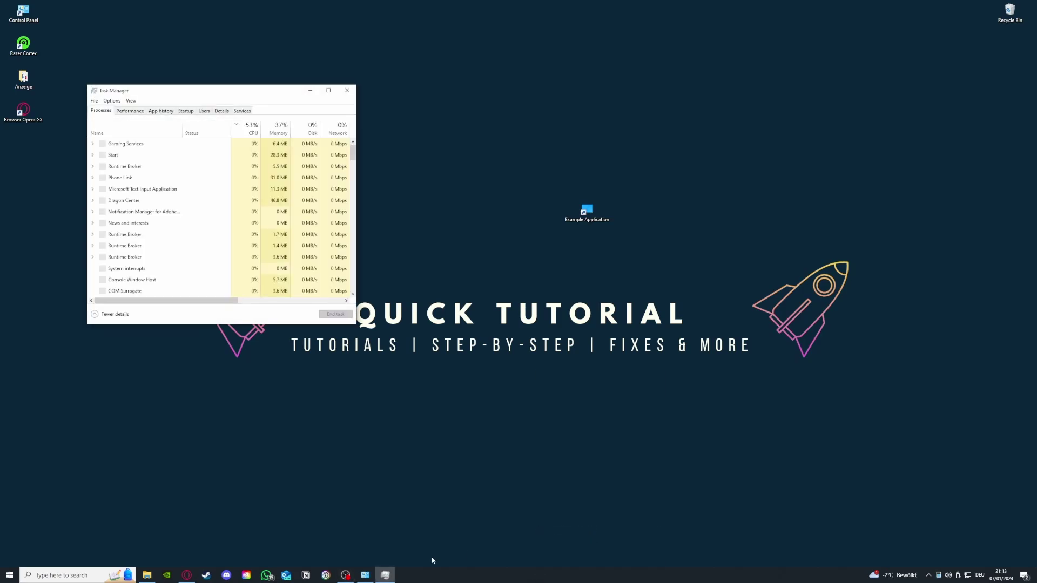
click(328, 90)
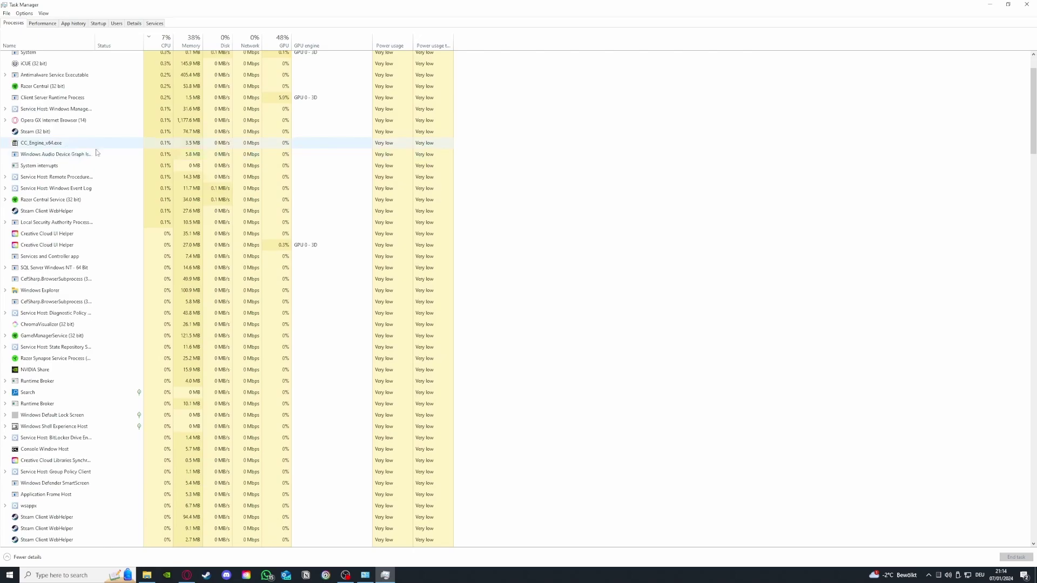
scroll(101, 199, down, 6)
scroll(120, 225, up, 5)
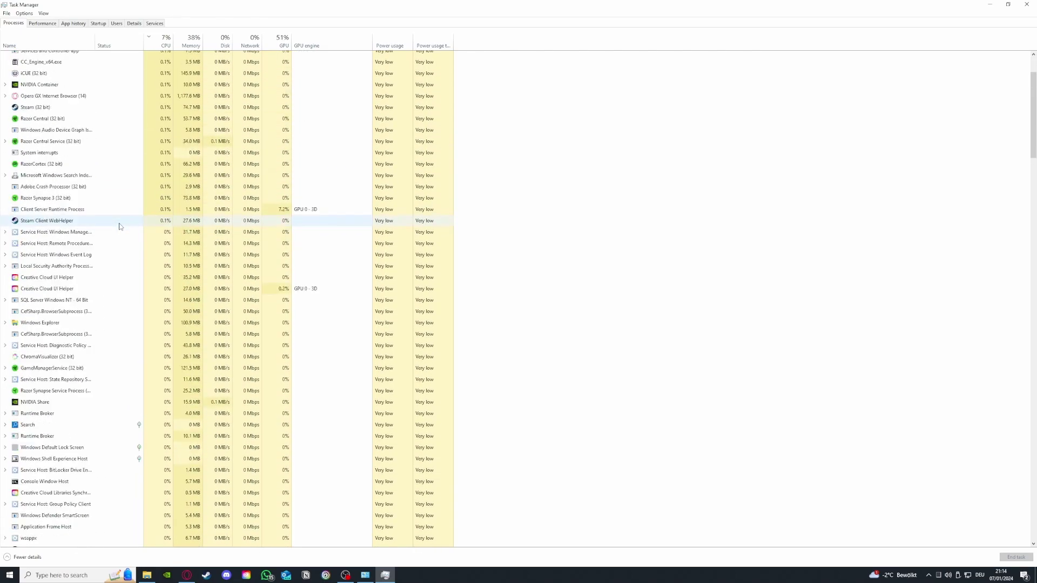
scroll(120, 226, up, 4)
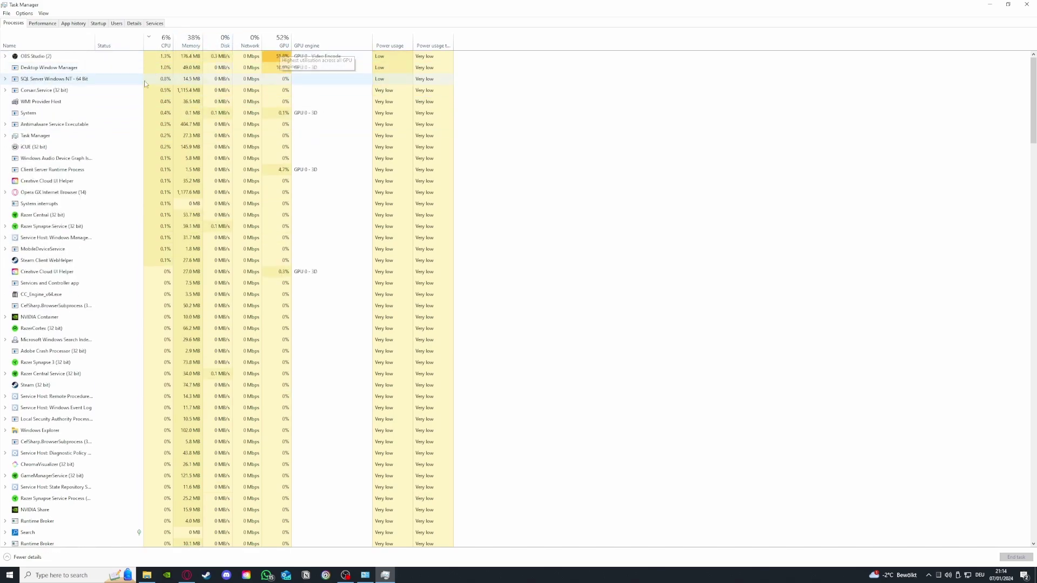
Sort processes by GPU usage and expand the OBS Studio group.
click(283, 46)
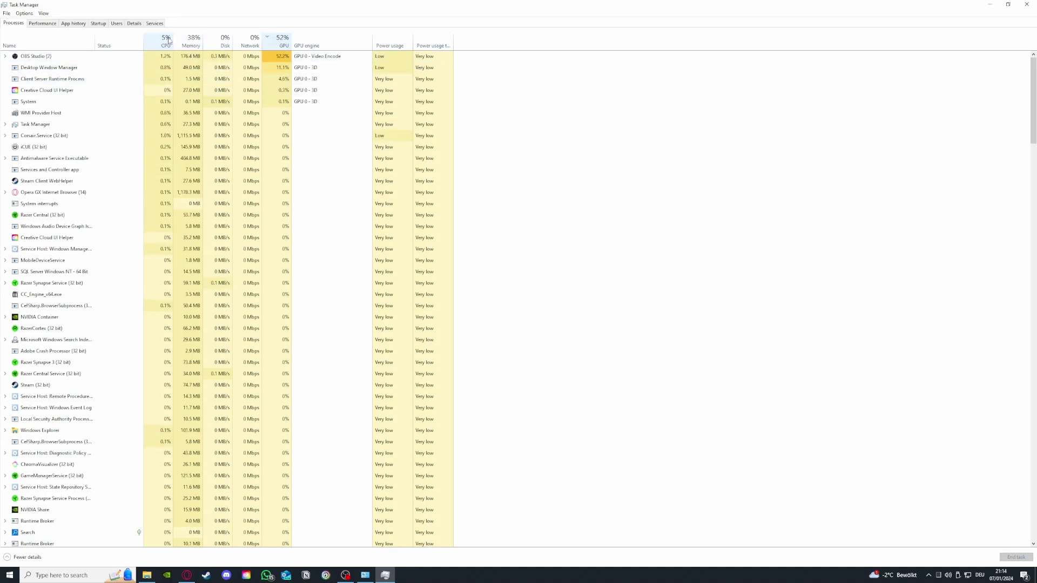
click(4, 57)
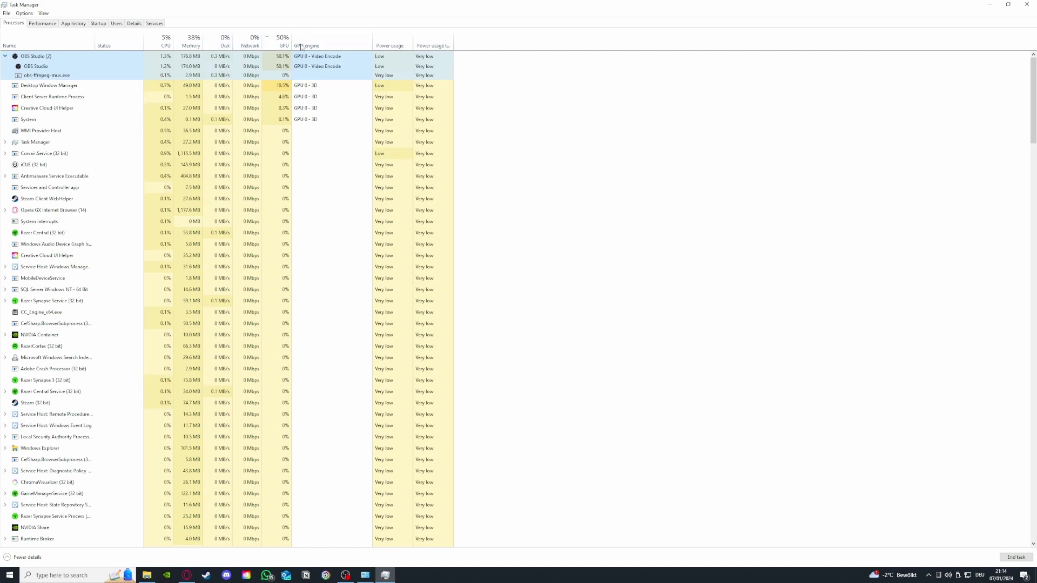
right_click(185, 32)
click(334, 36)
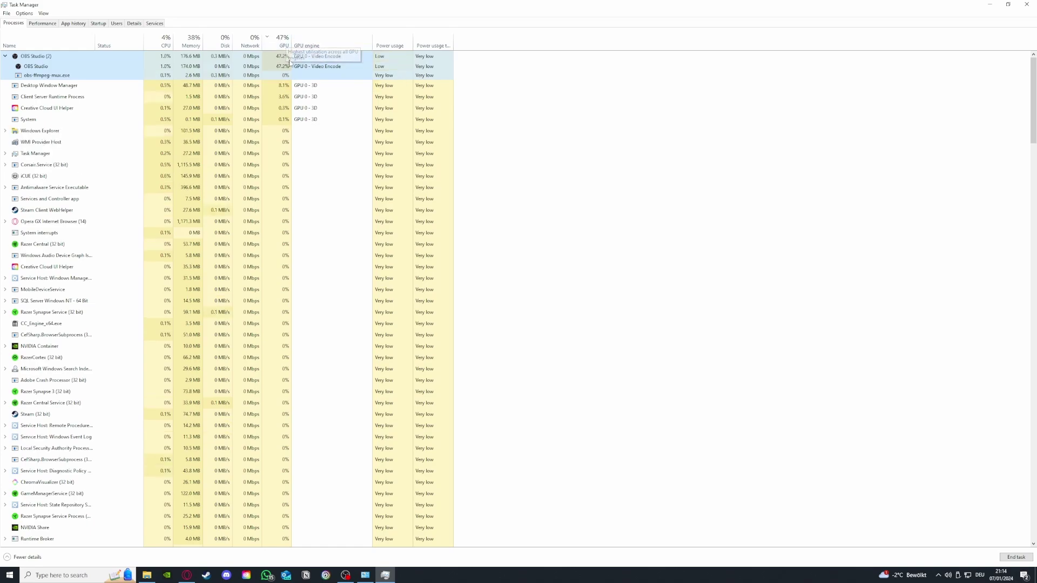
Select the OBS Studio process and view its actions without ending it.
click(104, 67)
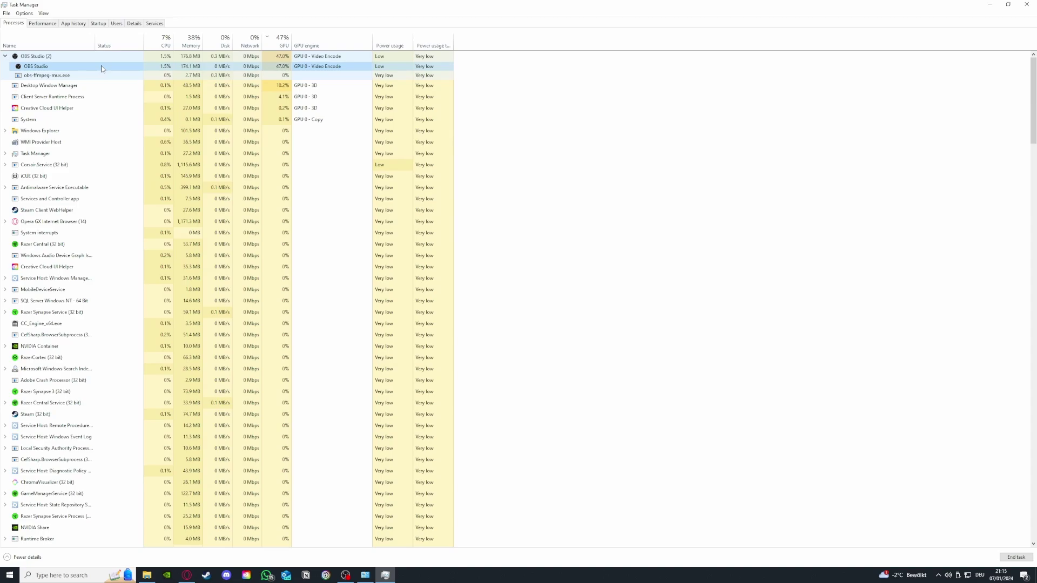
right_click(102, 69)
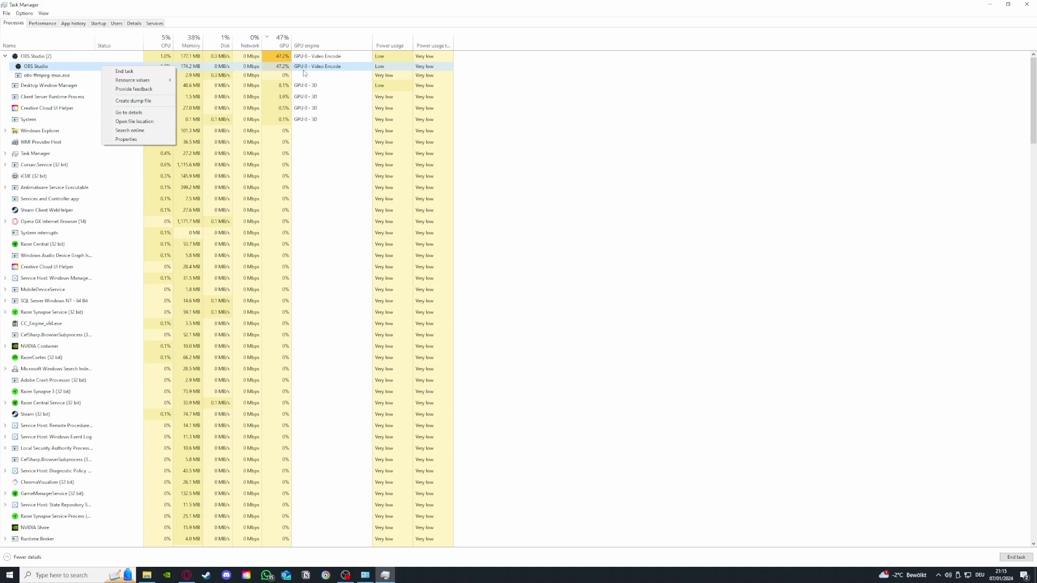
click(252, 188)
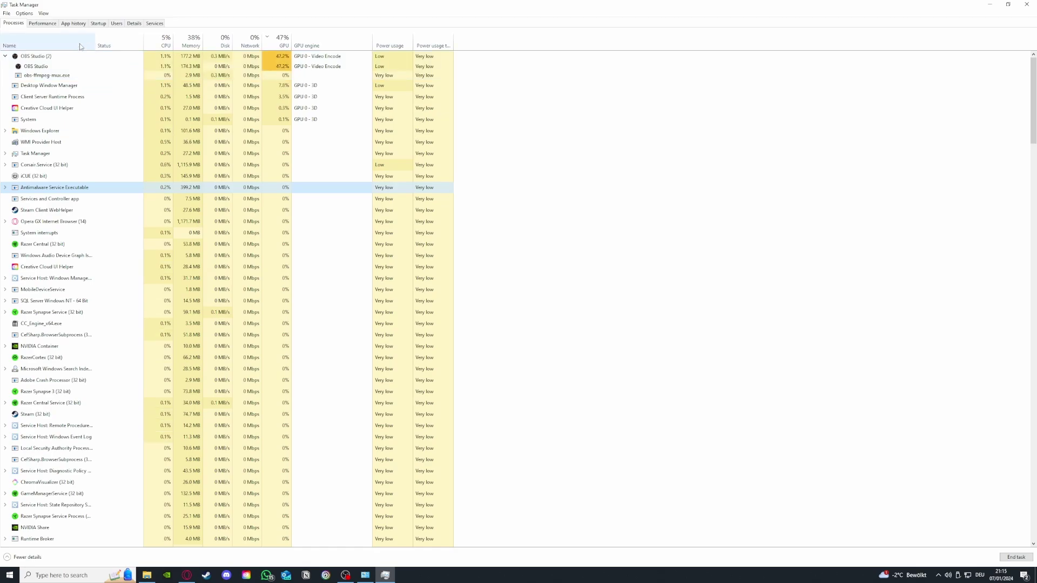
View the Memory, Disk 1, GPU 0, Ethernet and CPU performance graphs.
click(47, 24)
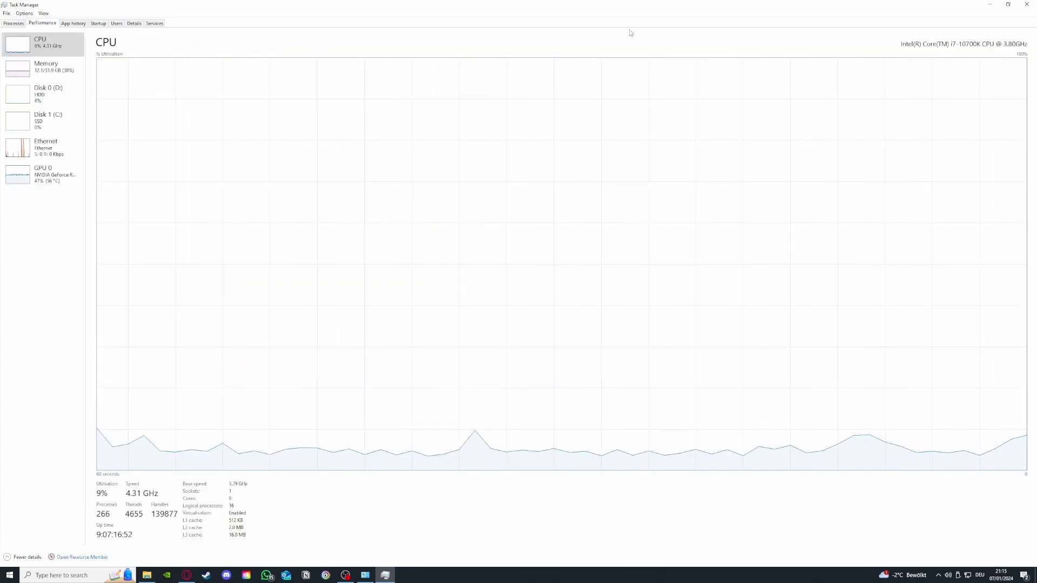
click(68, 71)
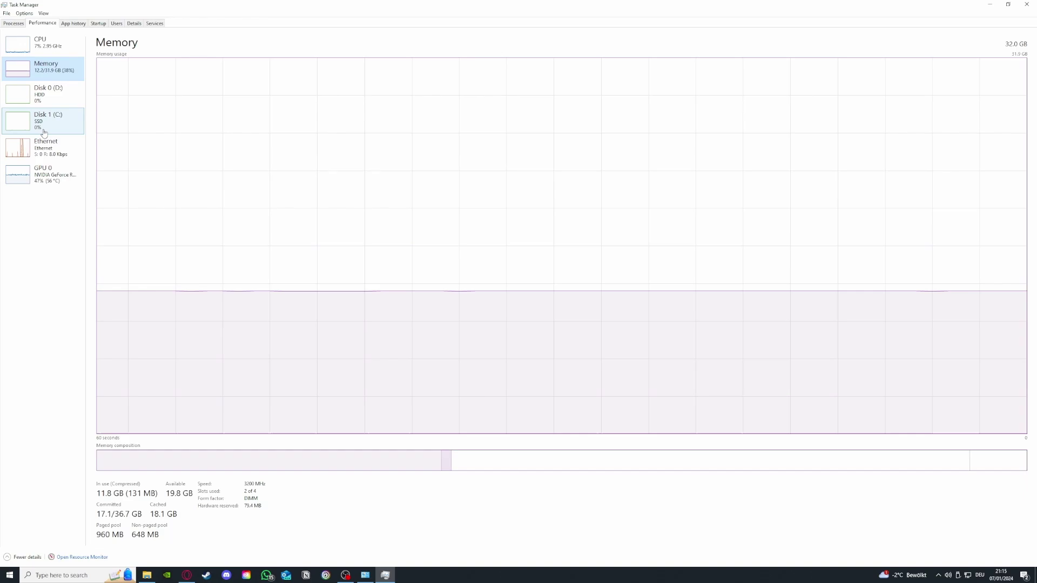
click(46, 120)
click(46, 174)
click(46, 147)
click(46, 67)
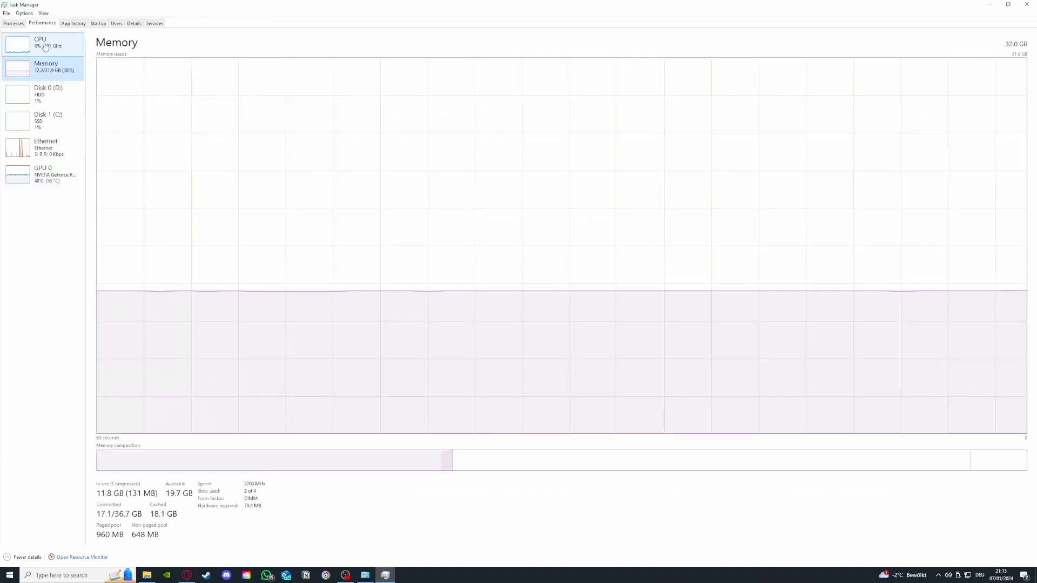
click(46, 43)
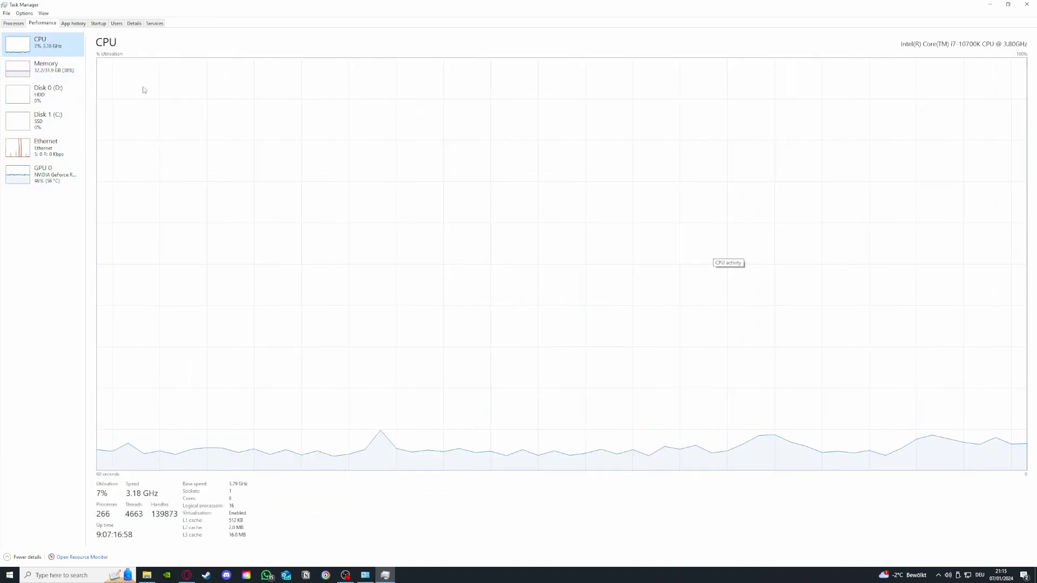
Recheck the Ethernet, GPU 0 and memory graphs, then close Task Manager.
click(46, 147)
click(46, 174)
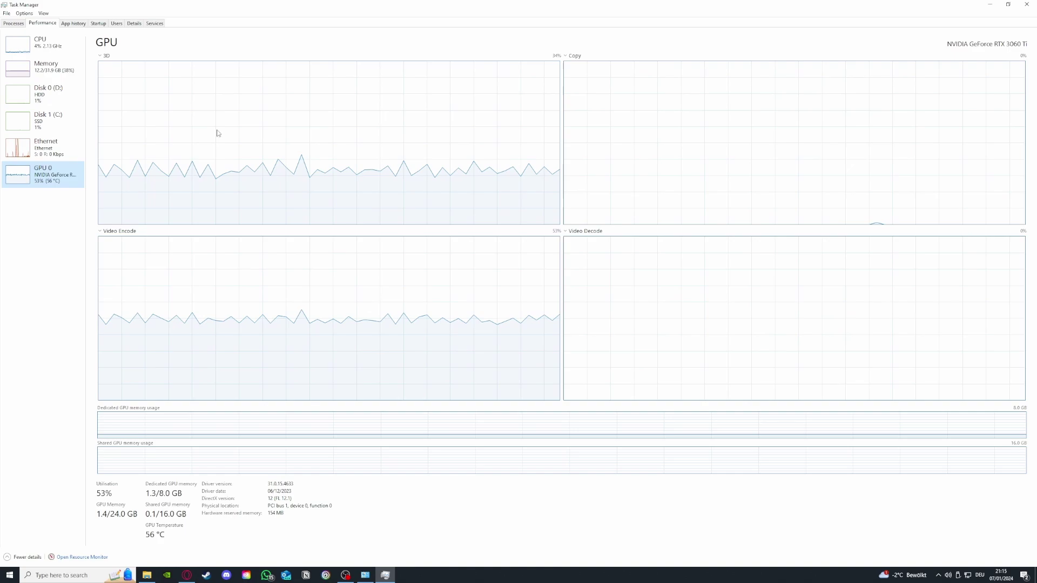
click(48, 73)
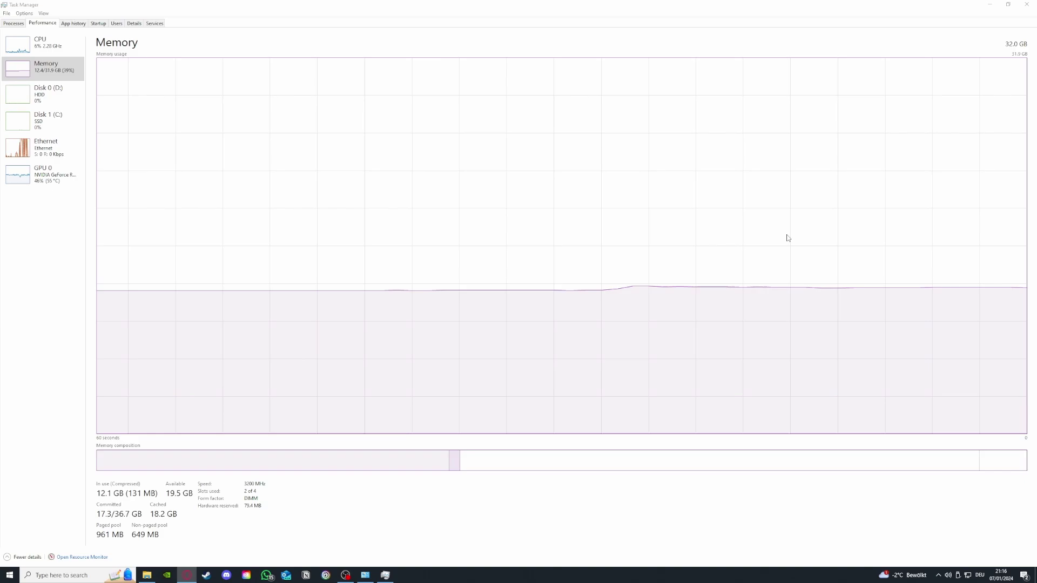
click(1028, 5)
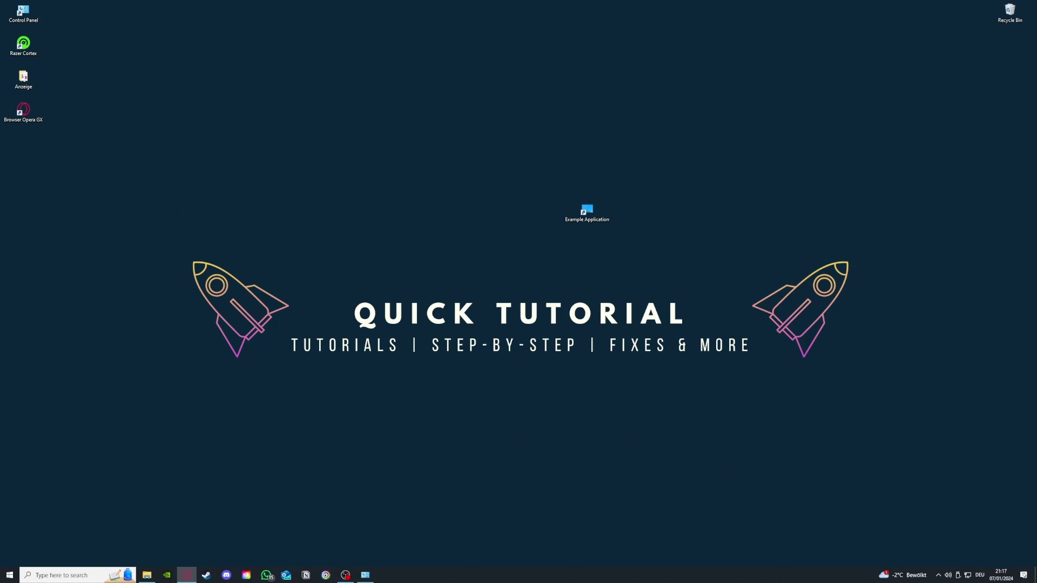
Reveal the hidden tray icons and open the NVIDIA icon's context menu.
click(938, 575)
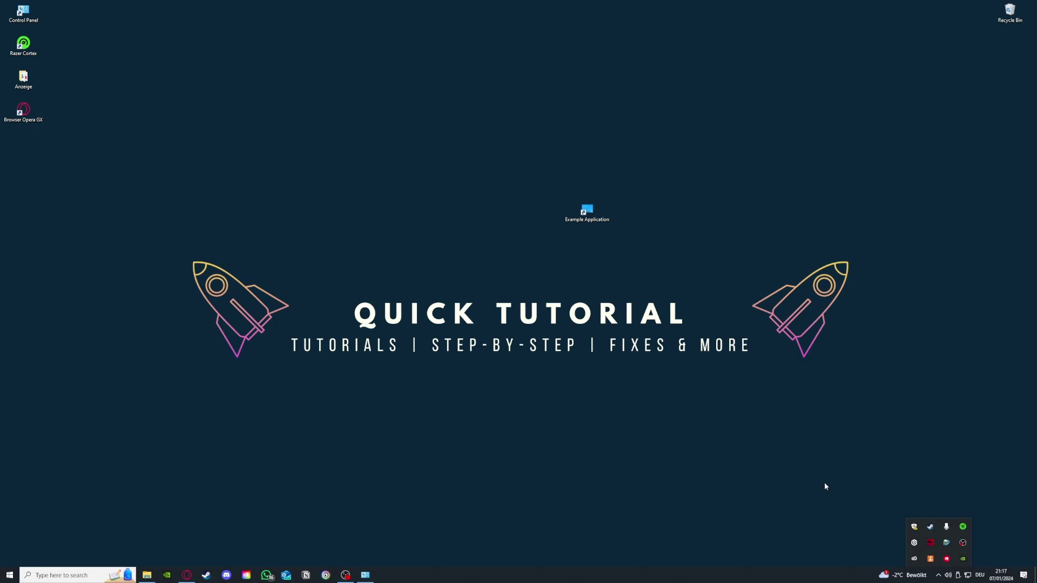
right_click(962, 561)
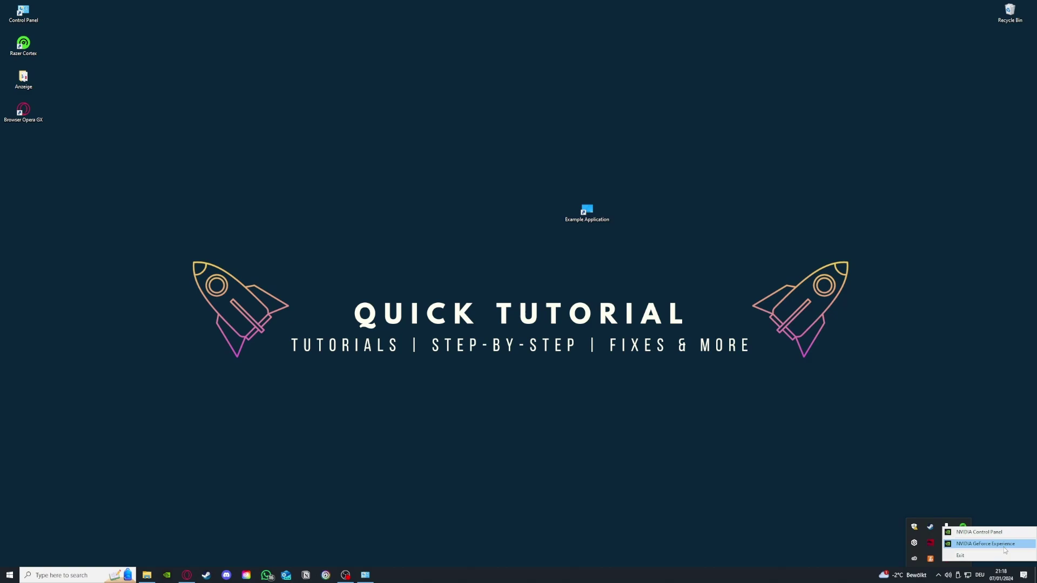
Launch NVIDIA Control Panel from the tray menu, then dismiss the reopened tray menu.
click(975, 534)
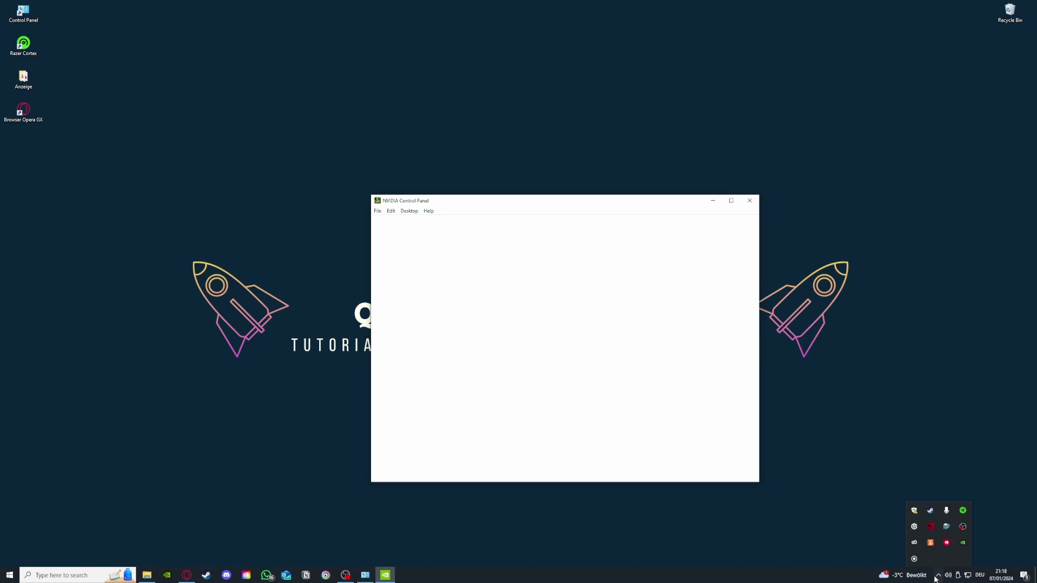
right_click(963, 543)
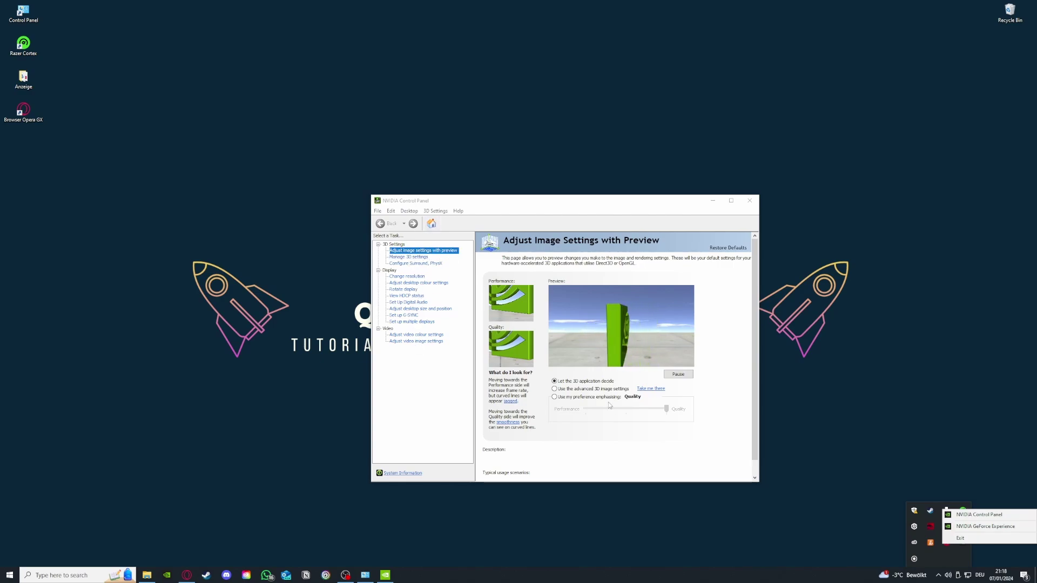
click(609, 450)
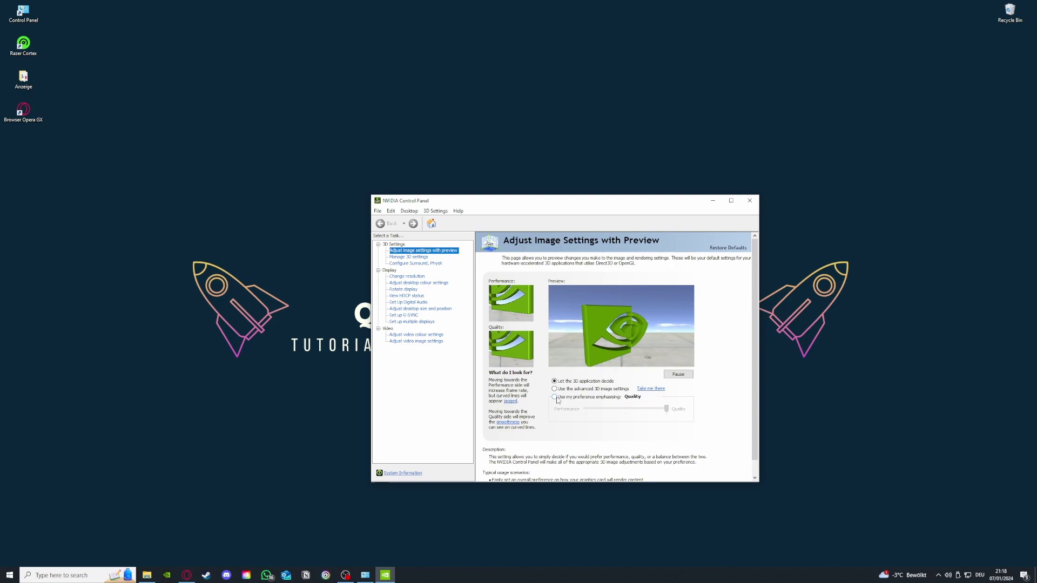
mouse_move(555, 397)
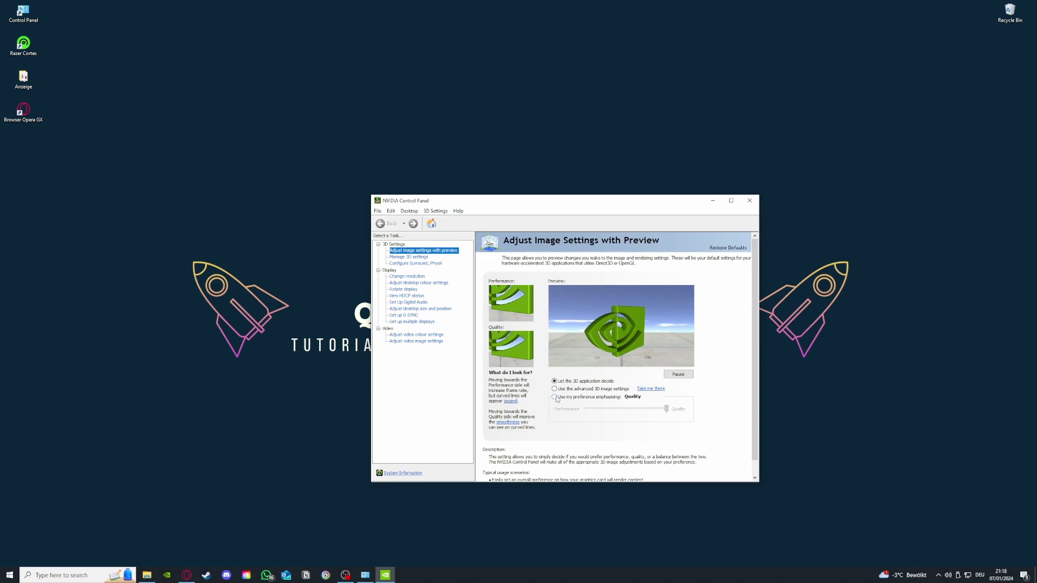
Preview the image settings emphasised toward Performance, then let the 3D application decide.
click(556, 397)
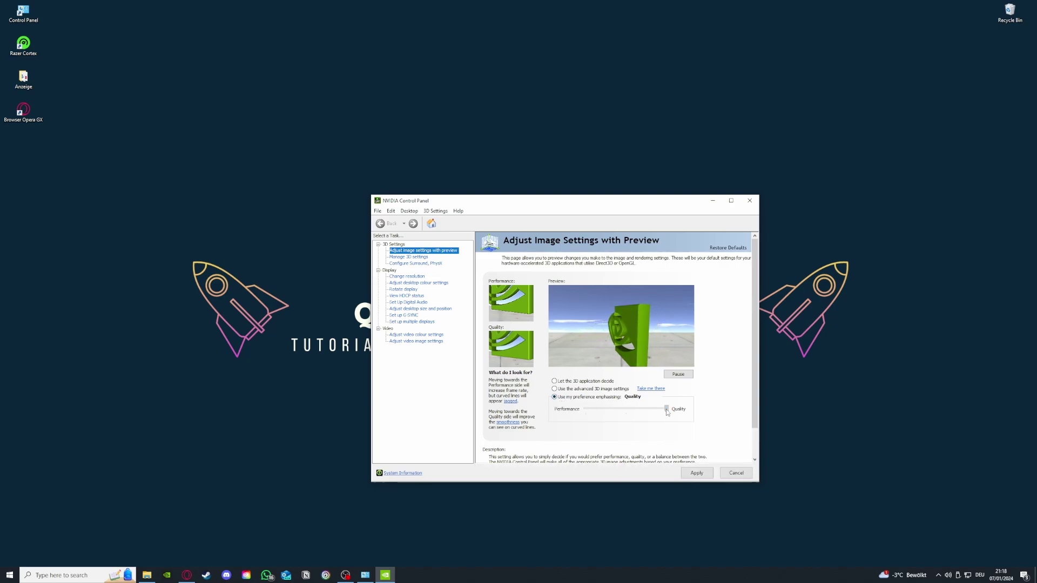
drag(668, 412, 593, 414)
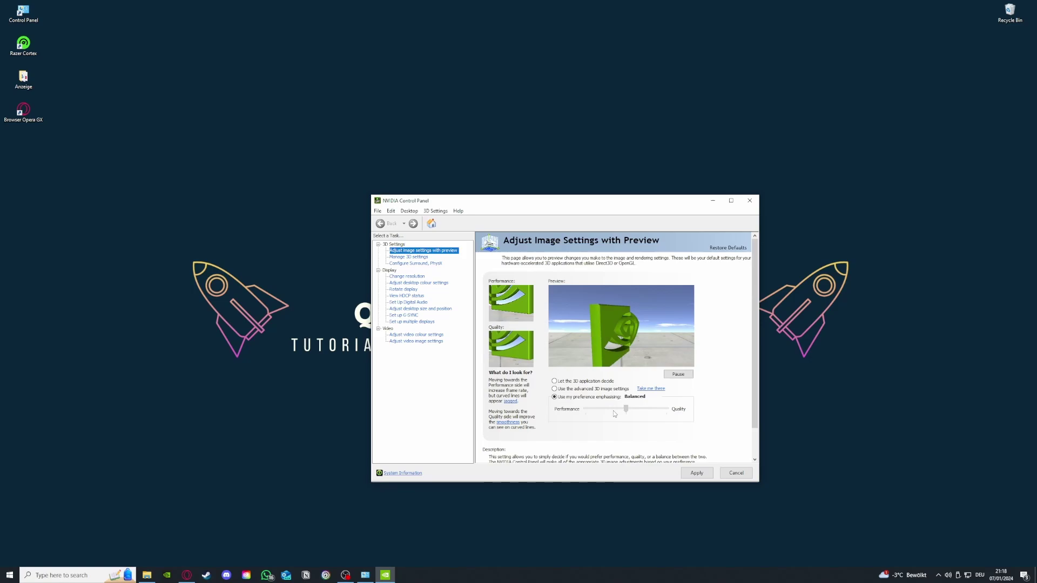
click(585, 409)
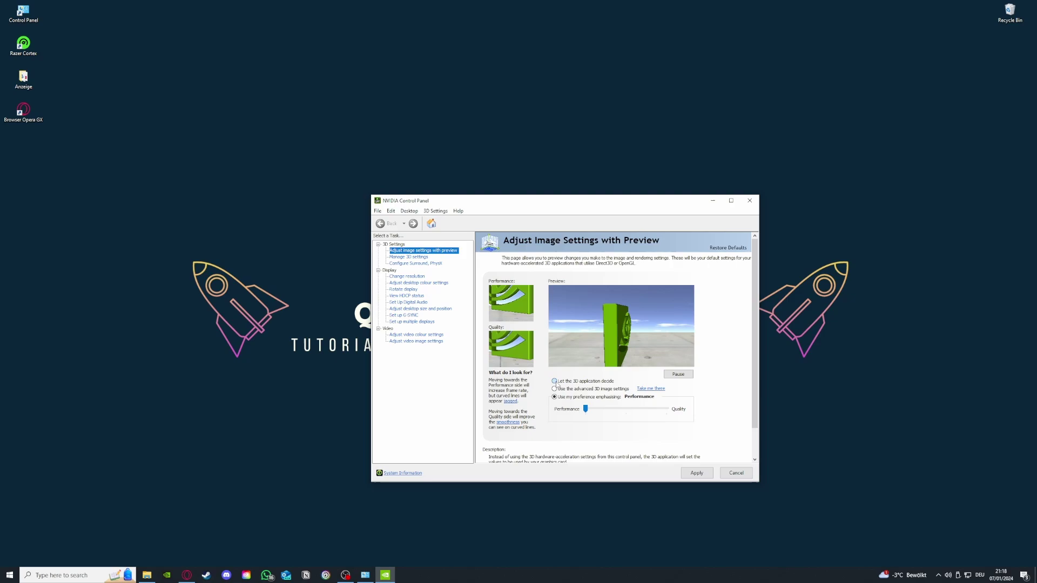
click(556, 383)
Preview the emphasis toward Quality, then revert to 'Let the 3D application decide'.
click(554, 397)
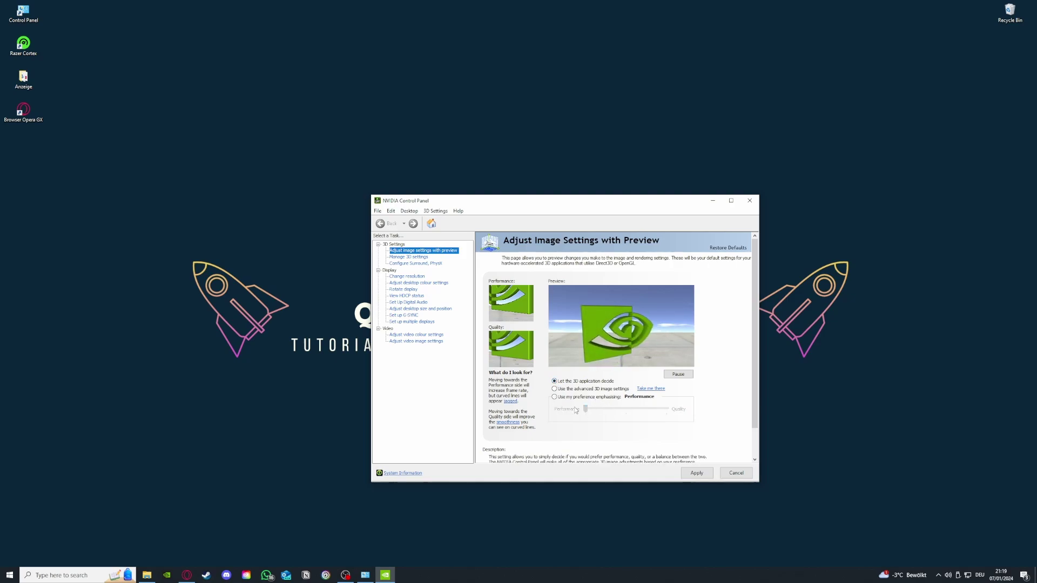
drag(585, 409, 666, 410)
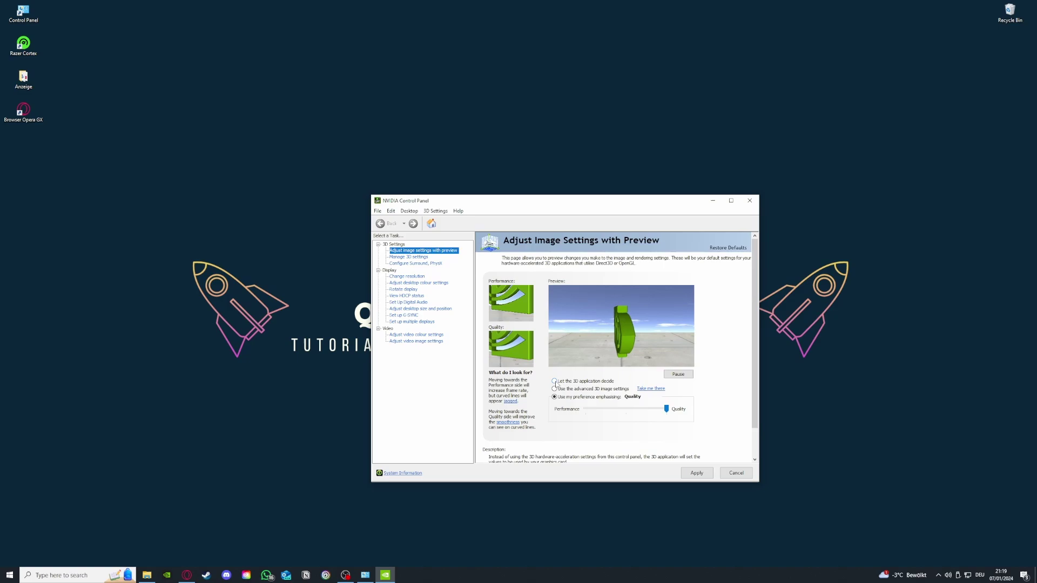
click(556, 383)
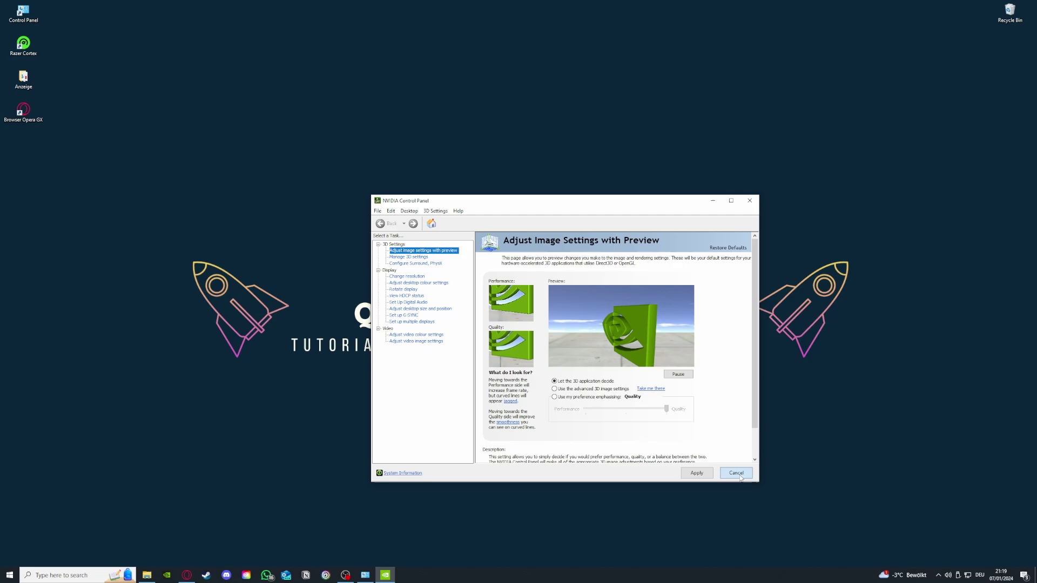
Close NVIDIA Control Panel and try a Windows search for 'contro'.
click(749, 201)
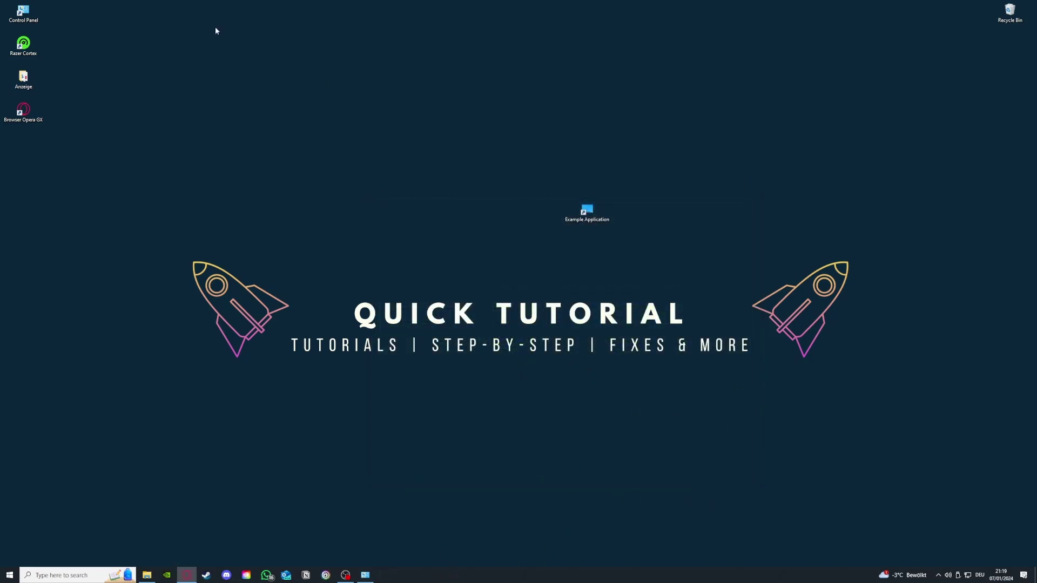
click(119, 572)
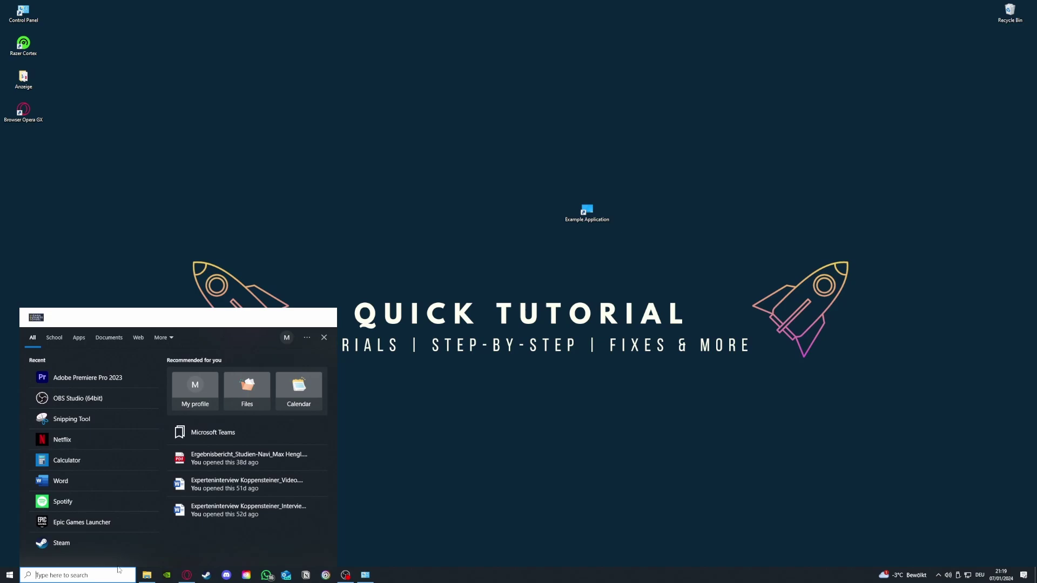
text(co)
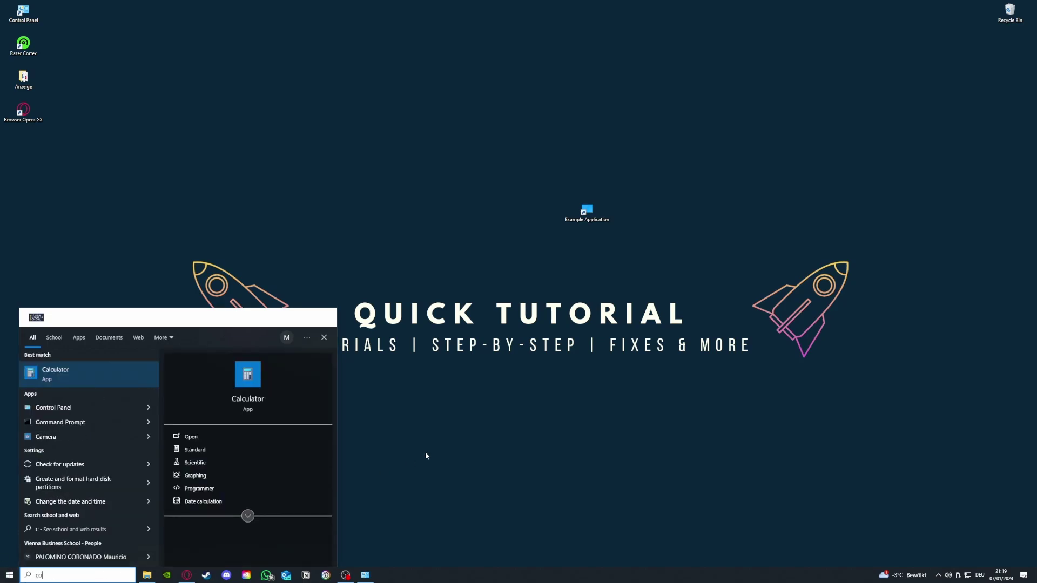
text(ntro)
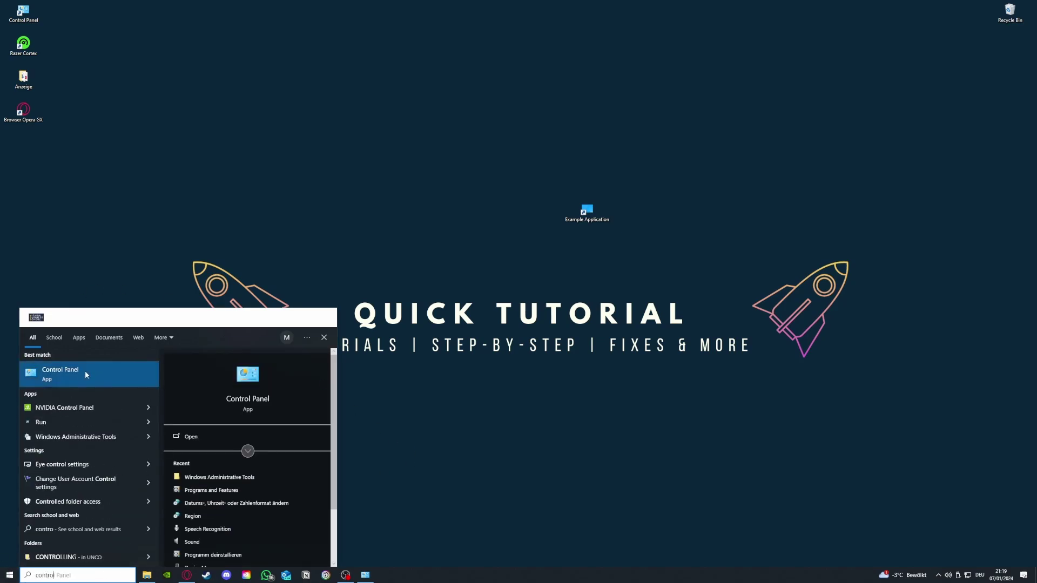
click(223, 155)
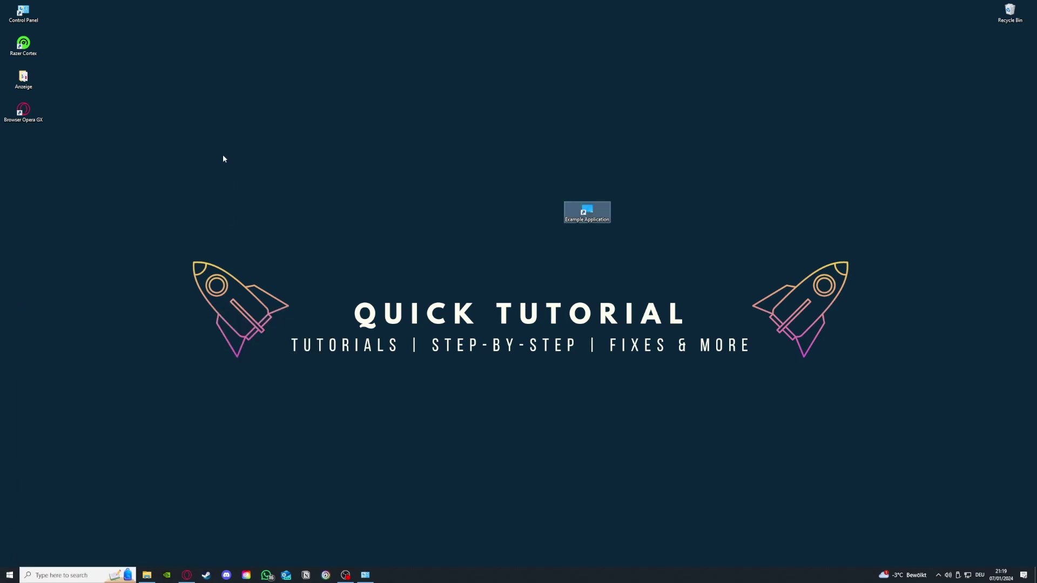
Open Control Panel from the desktop and go to System and Security > Administrative Tools.
click(31, 17)
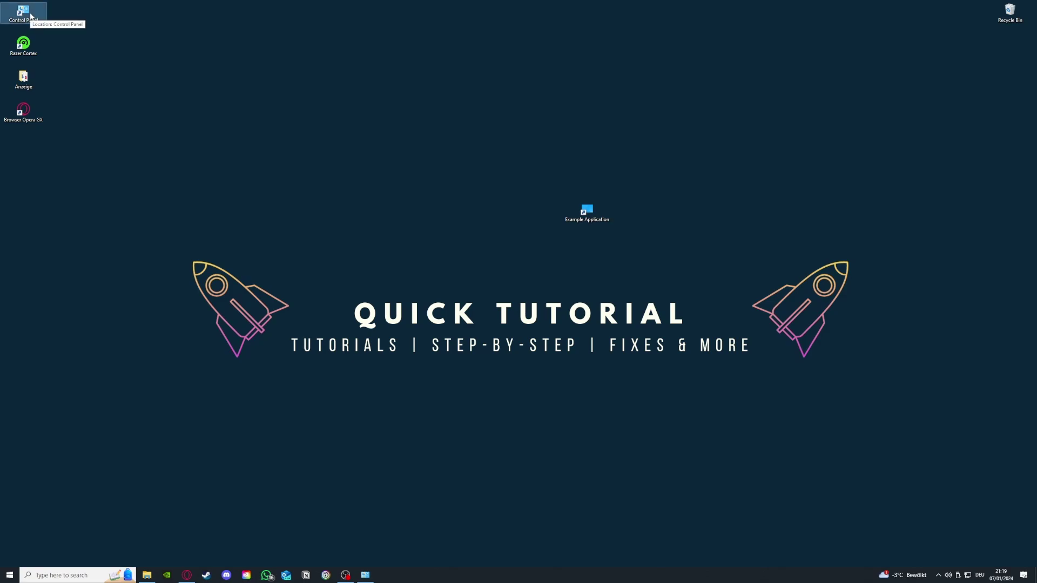
double_click(31, 16)
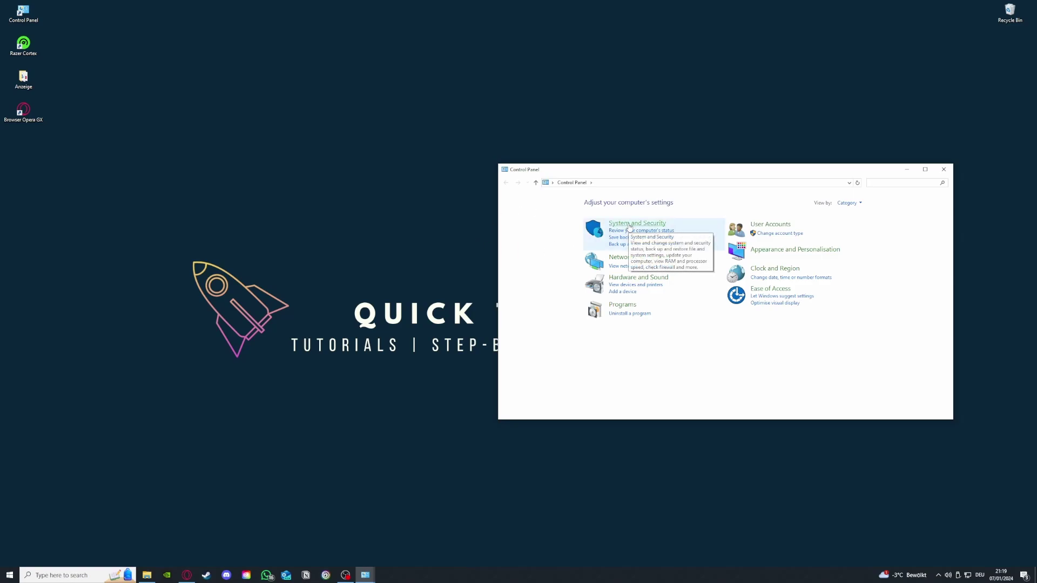
click(629, 227)
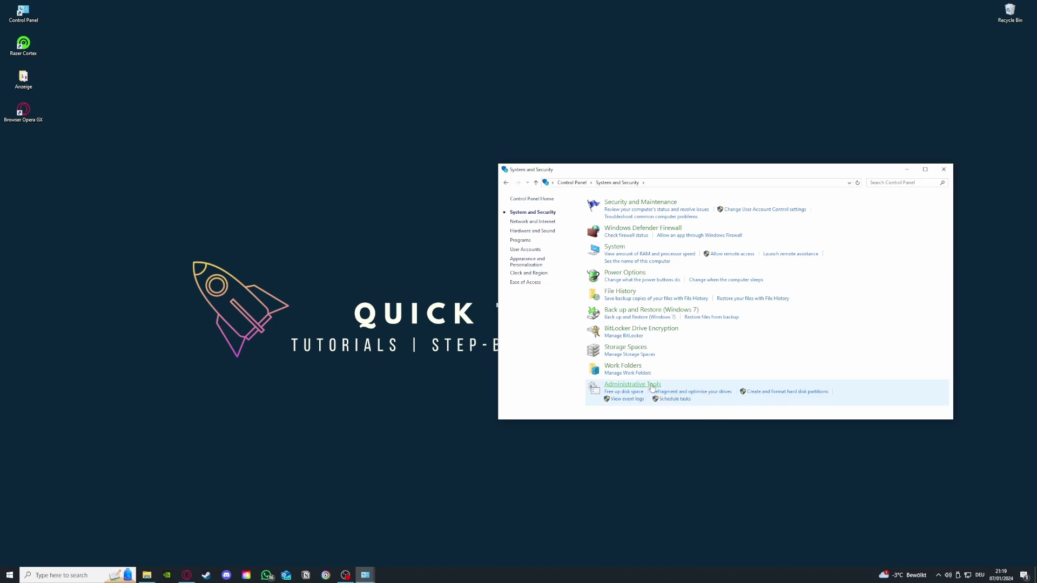
click(652, 388)
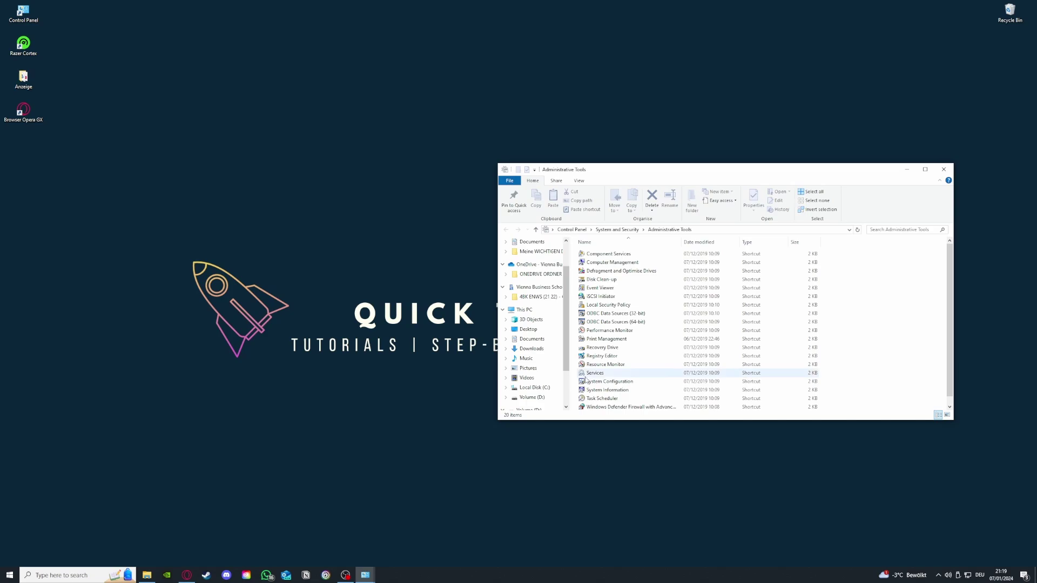
Scroll the Administrative Tools list and select the Disk Clean-up shortcut.
scroll(729, 357, down, 1)
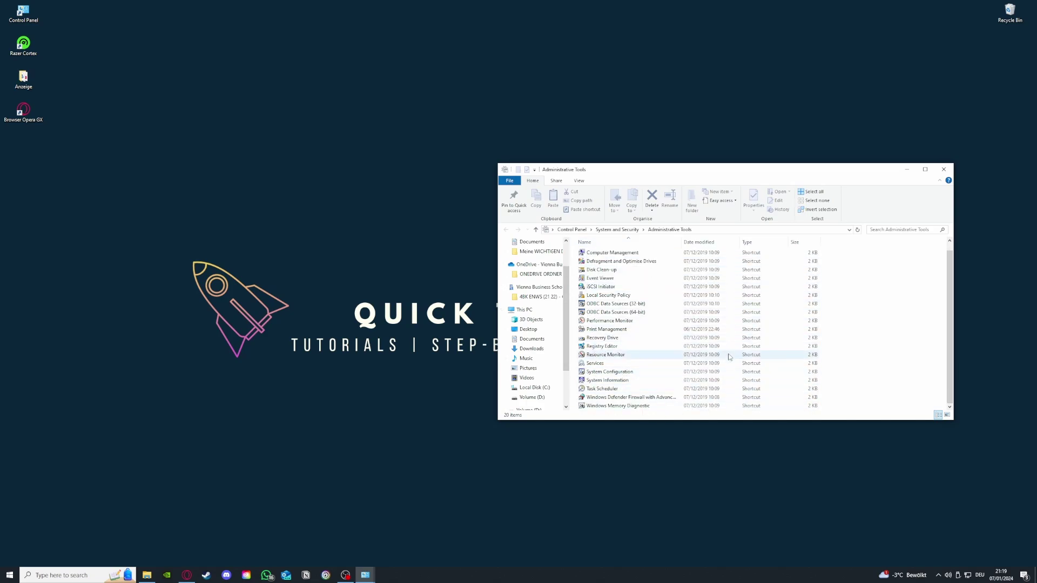
scroll(625, 390, up, 1)
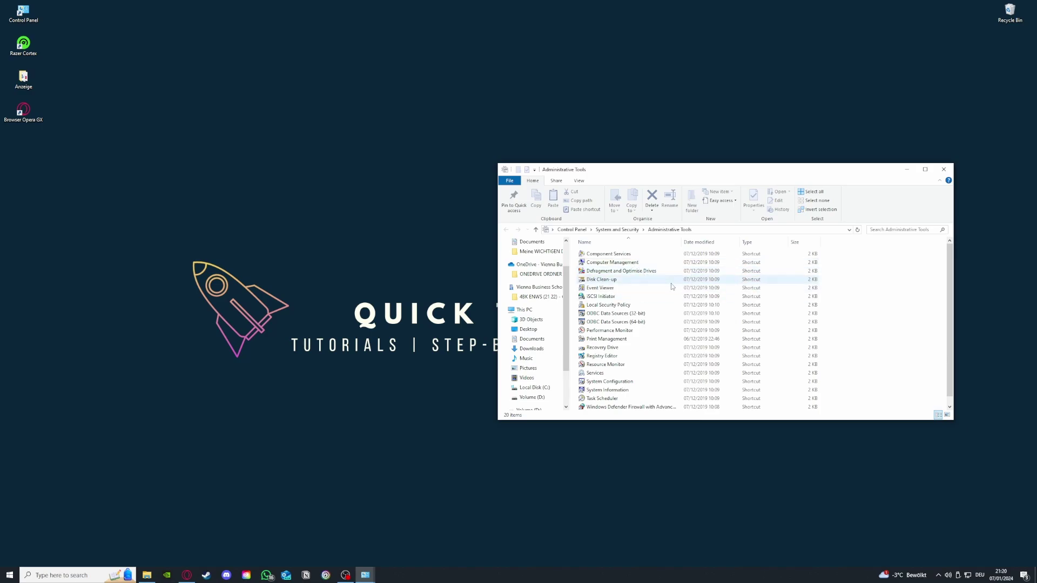
mouse_move(662, 280)
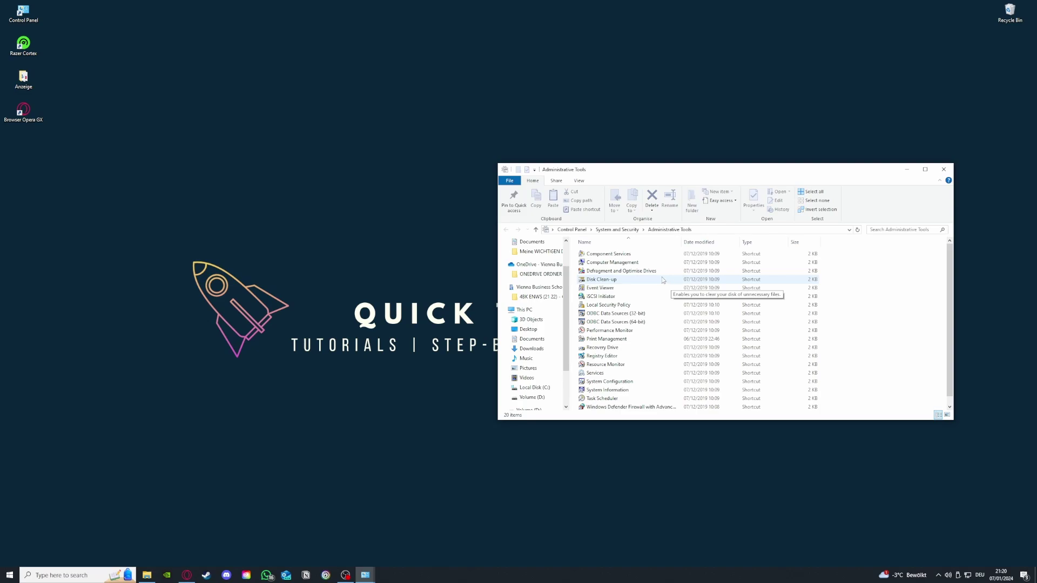
click(663, 280)
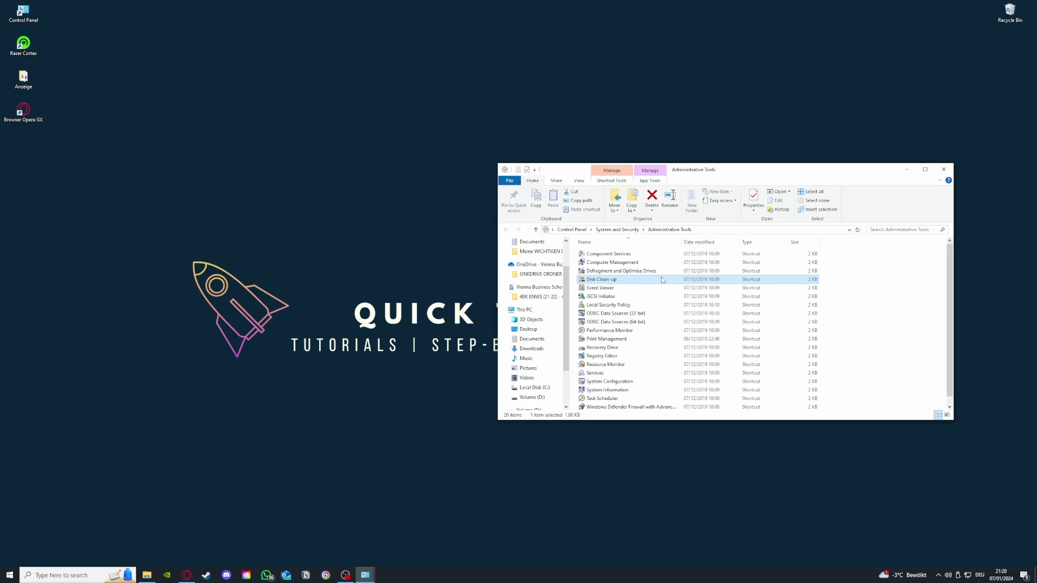
Scan Volume (D:) with Disk Clean-up, showing 23.4 MB freeable, then close the results.
double_click(661, 278)
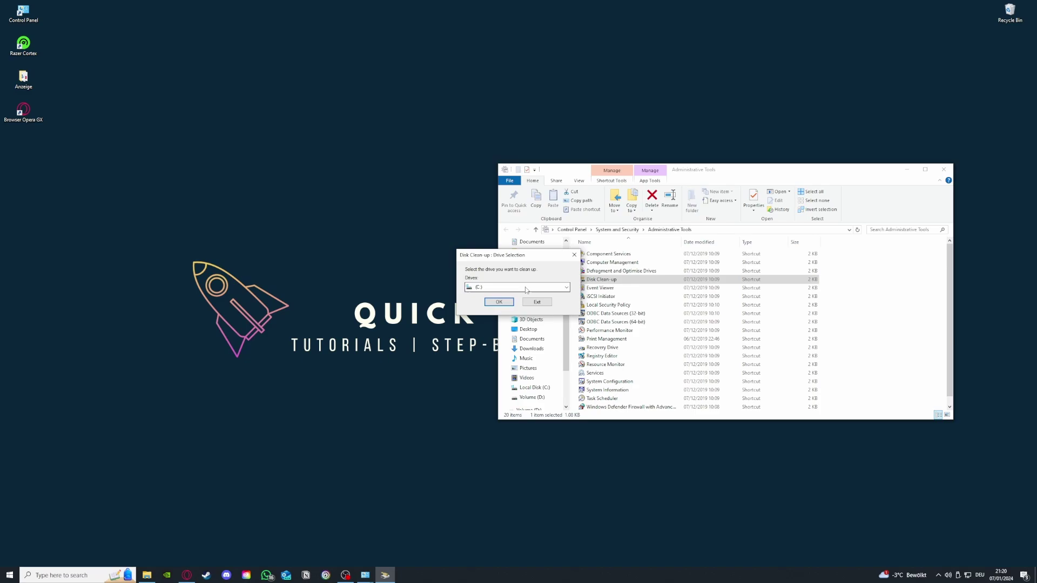
click(526, 290)
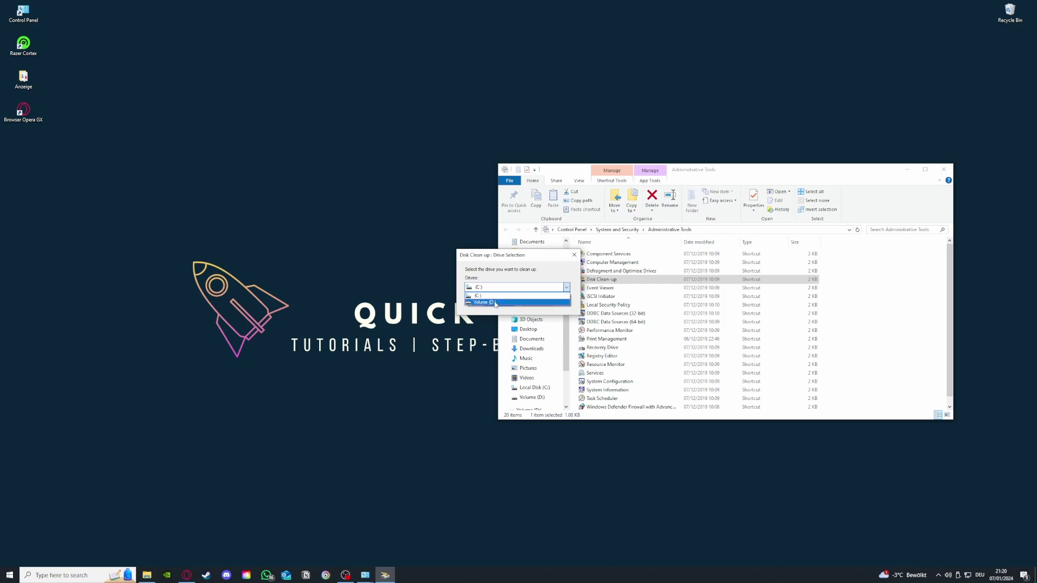
click(495, 303)
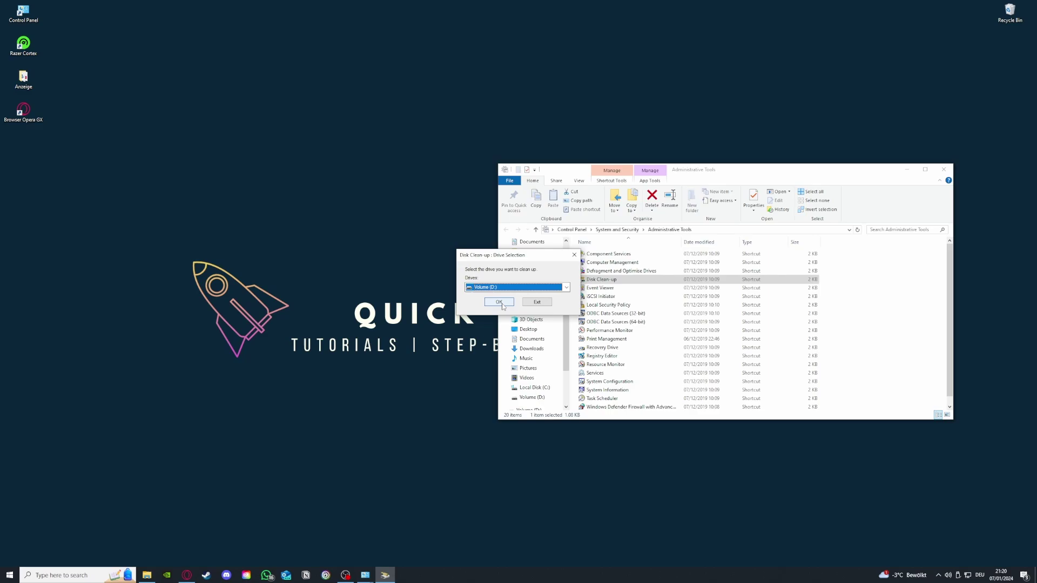
click(499, 302)
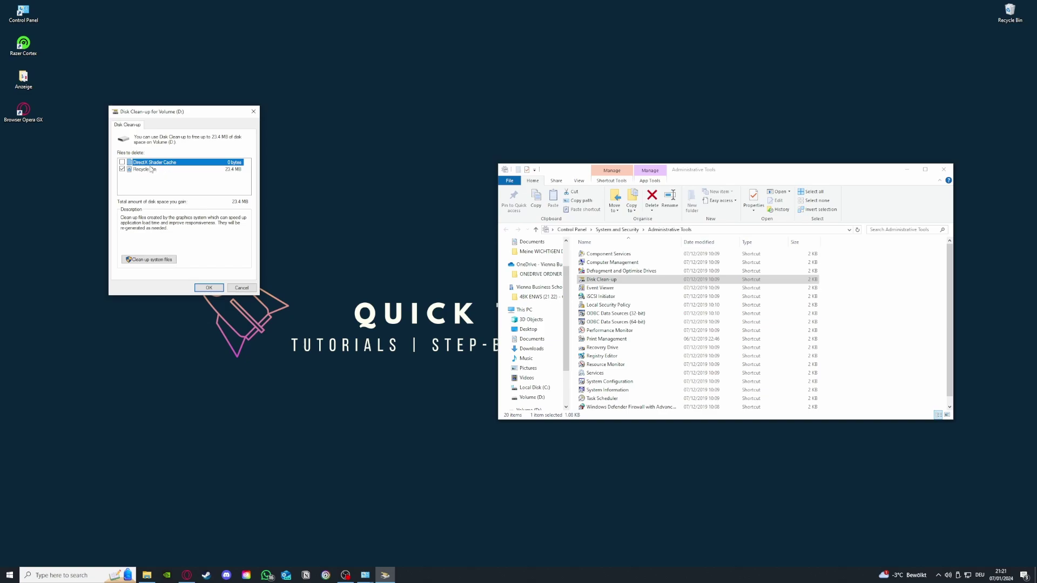
click(140, 260)
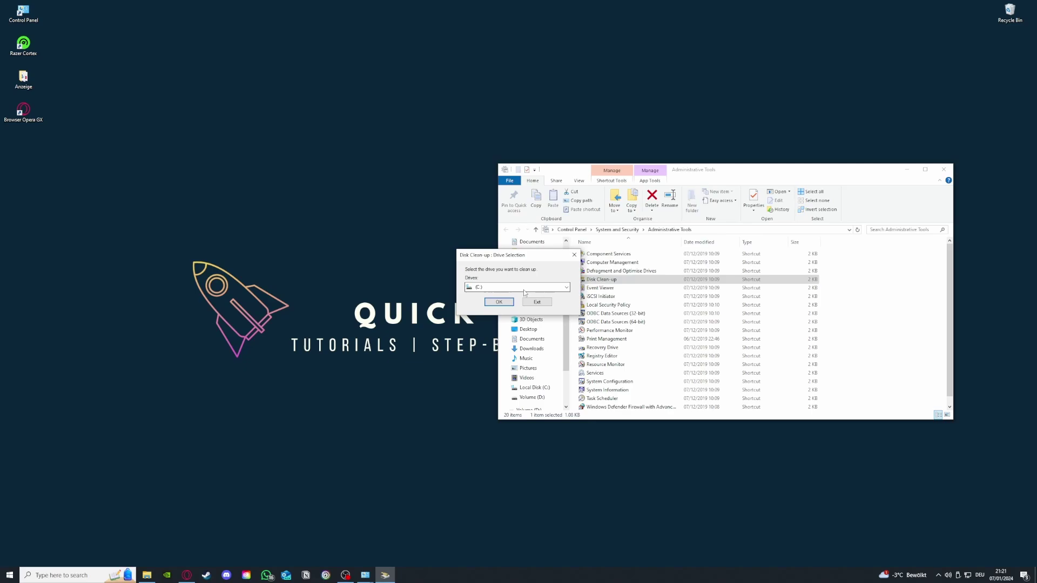
click(524, 292)
click(496, 303)
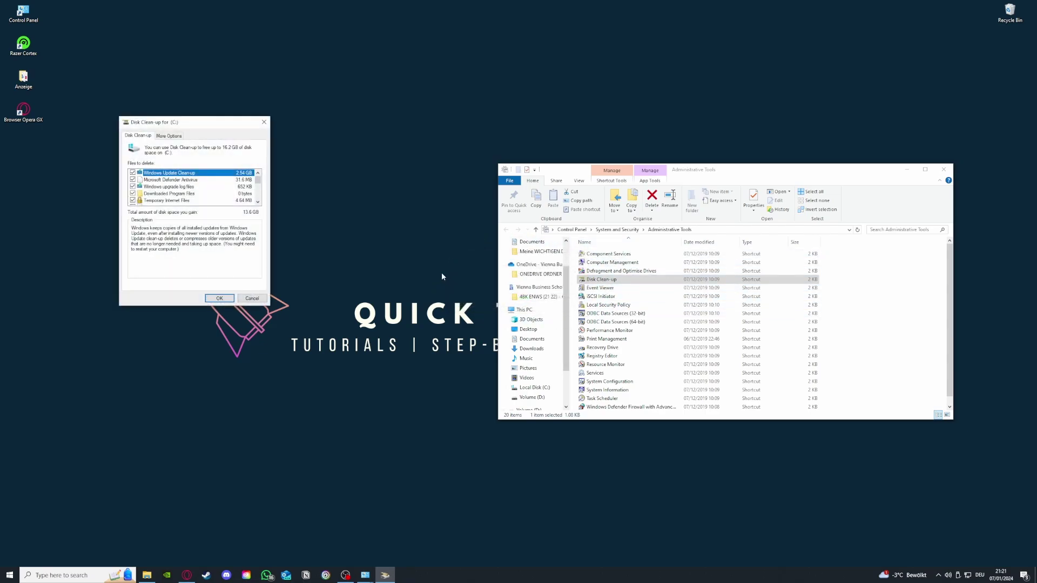
scroll(198, 186, down, 3)
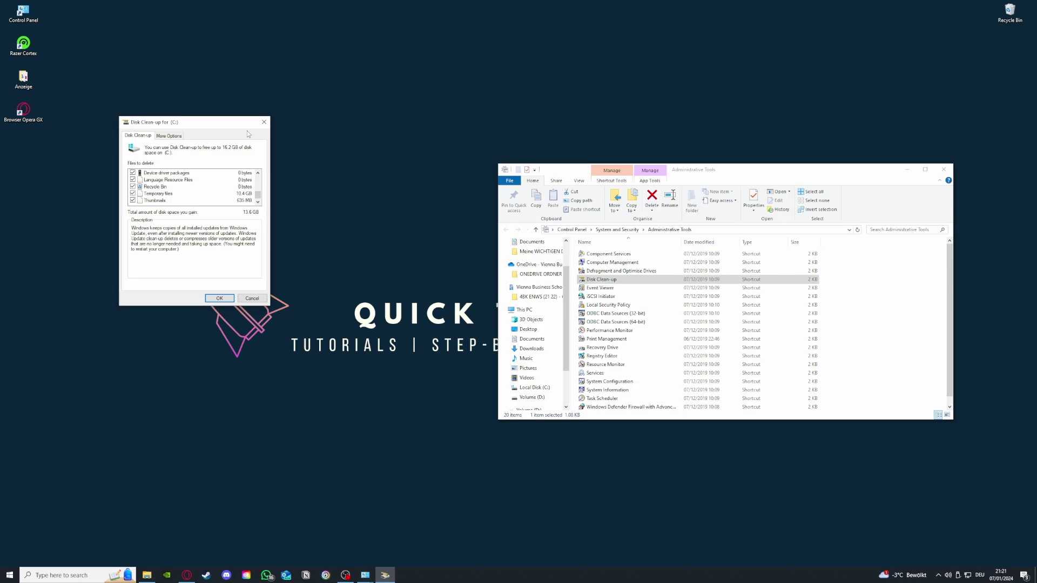
scroll(159, 178, up, 5)
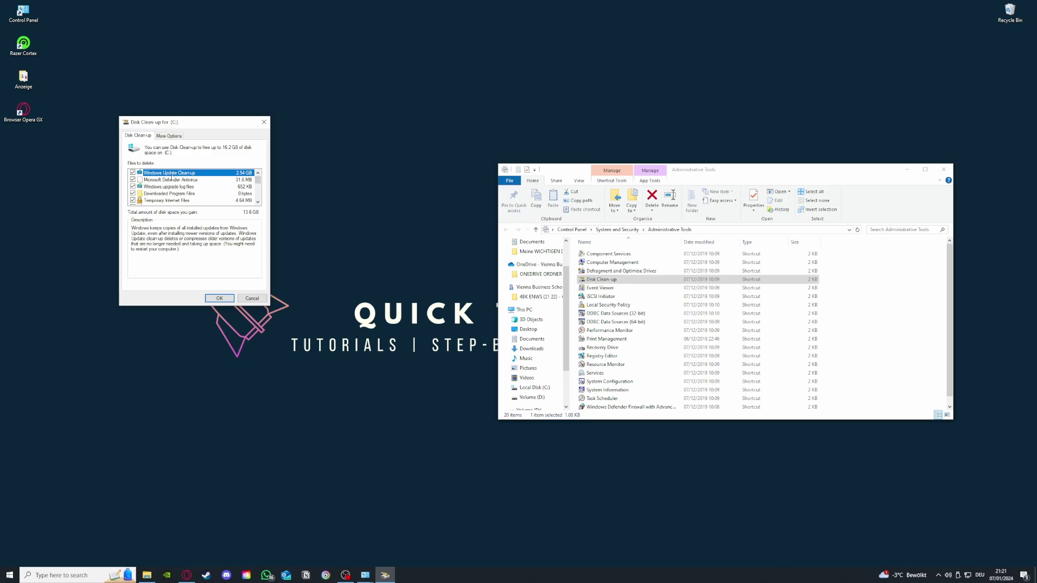
scroll(133, 182, down, 1)
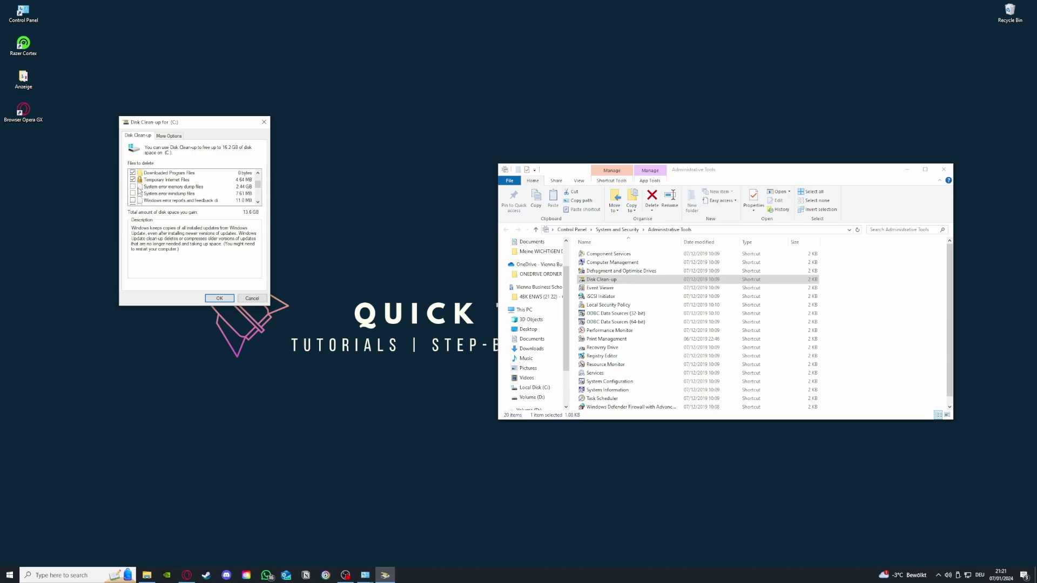
scroll(139, 190, down, 2)
scroll(139, 190, down, 1)
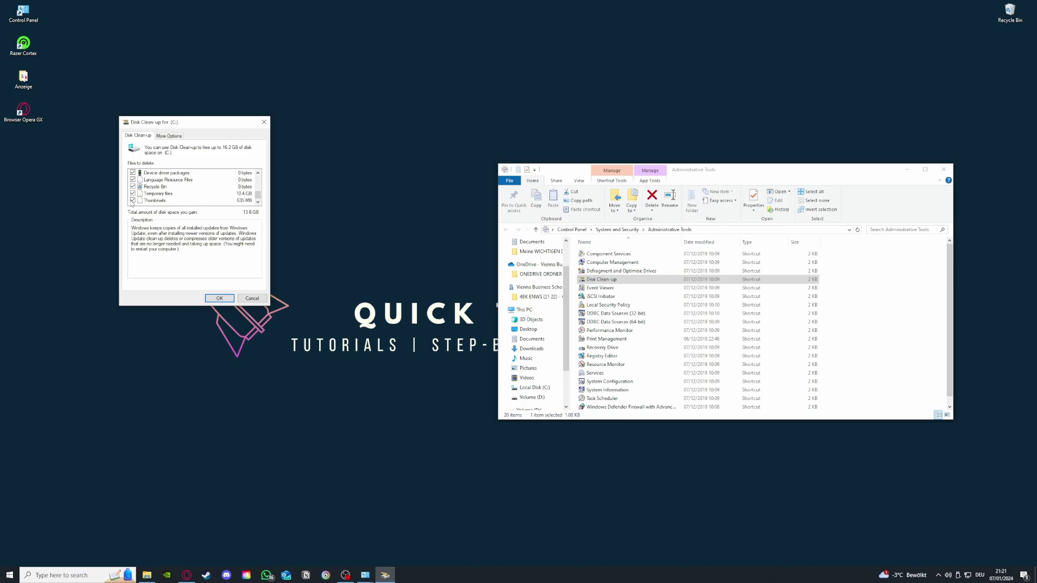
scroll(133, 204, up, 1)
scroll(134, 199, up, 1)
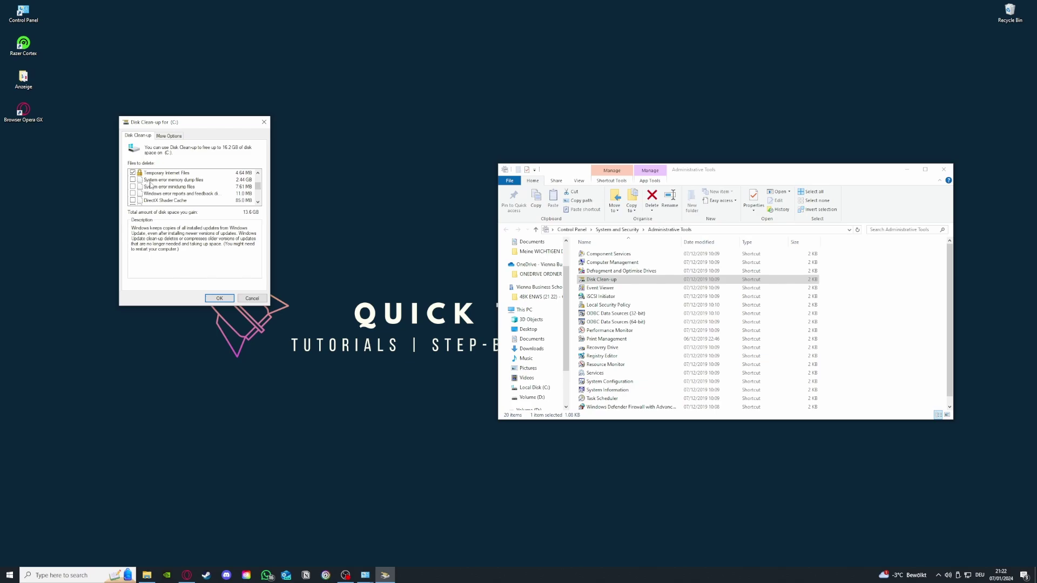
scroll(156, 195, up, 3)
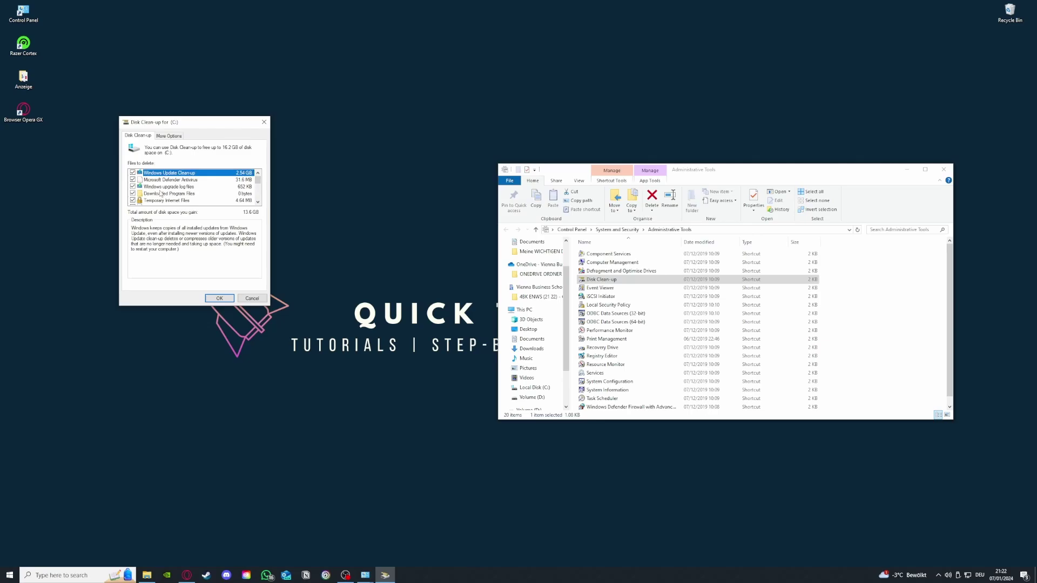
scroll(158, 195, down, 3)
scroll(159, 195, up, 3)
scroll(157, 190, down, 3)
scroll(158, 190, up, 3)
scroll(156, 190, down, 3)
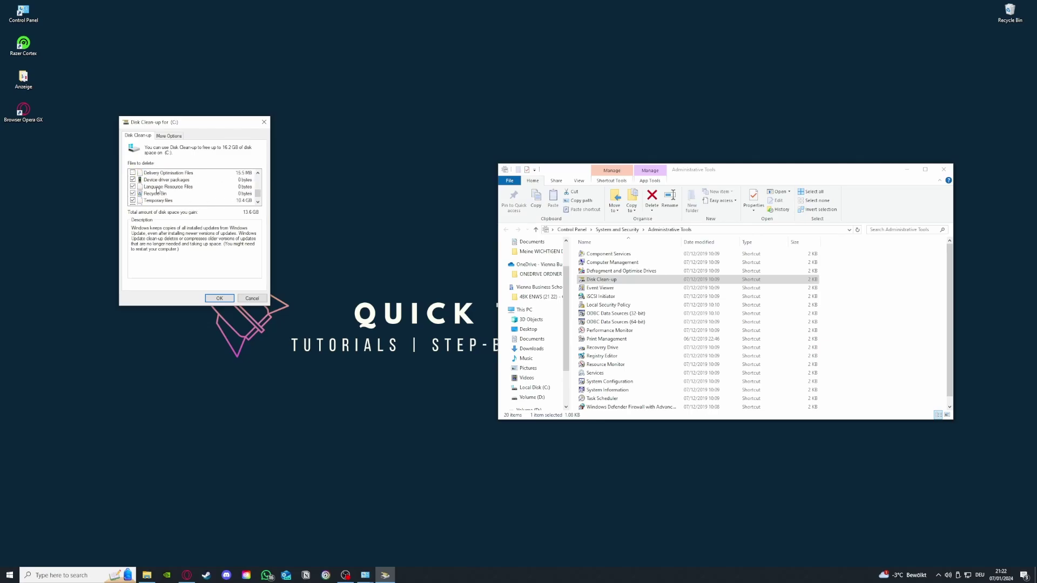
scroll(156, 190, down, 1)
scroll(173, 194, up, 2)
scroll(178, 194, down, 1)
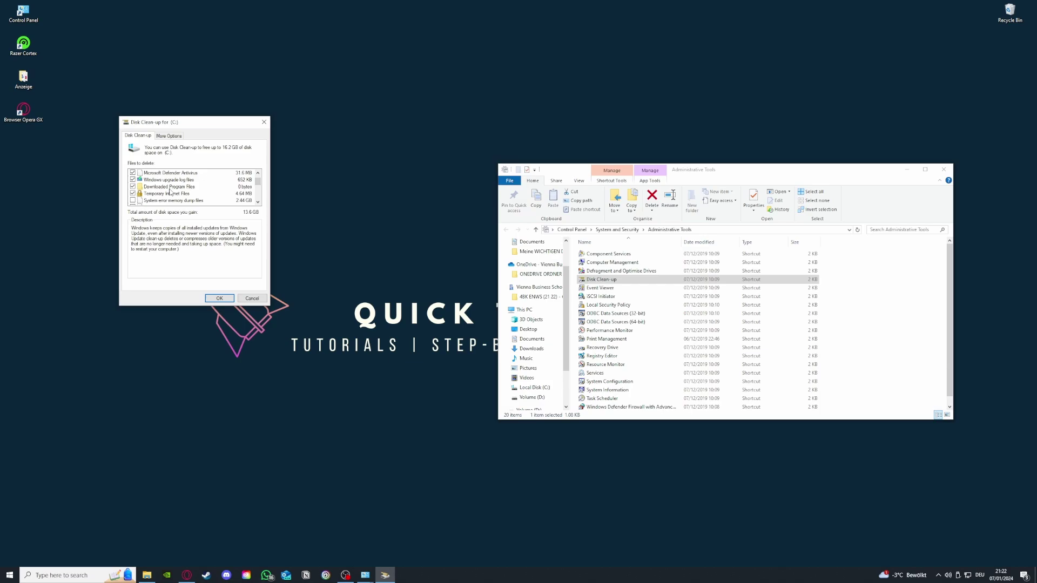
scroll(182, 195, up, 1)
scroll(186, 195, down, 1)
scroll(183, 197, up, 3)
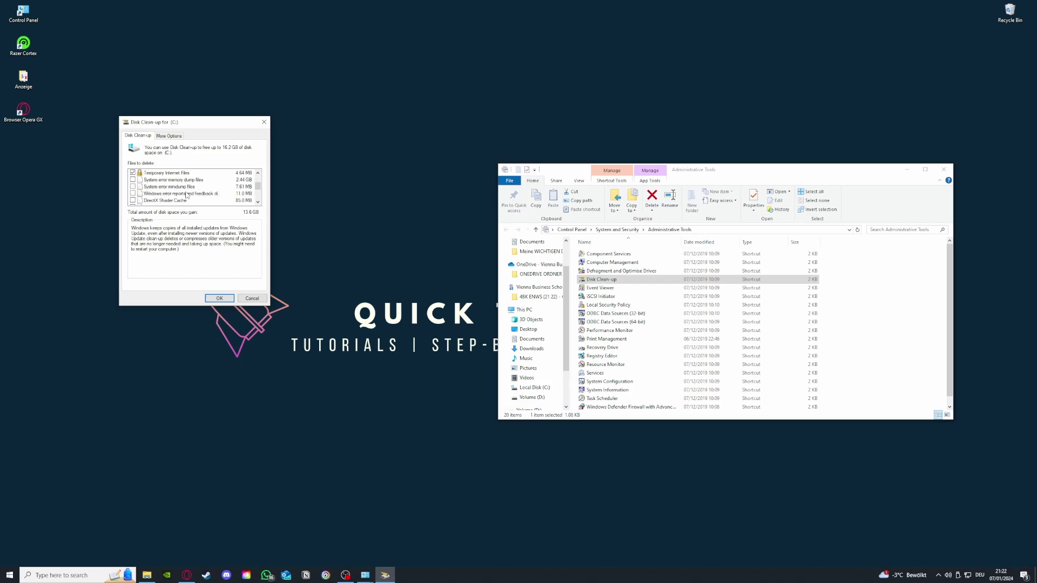
scroll(174, 203, up, 3)
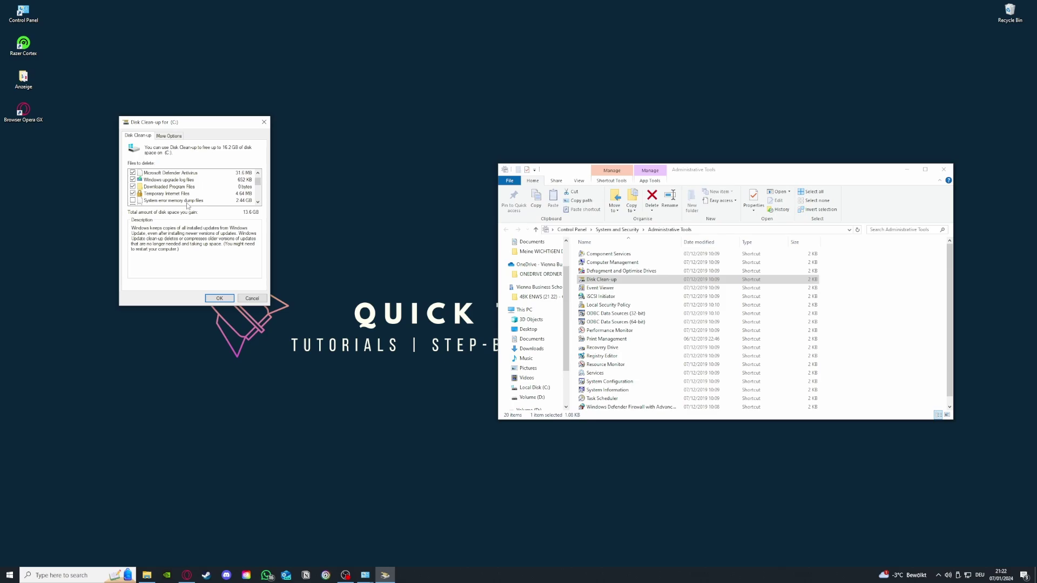
scroll(201, 205, down, 1)
Tick system error memory dumps, minidumps and Windows error reports, then review the 16.1 GB list.
click(133, 180)
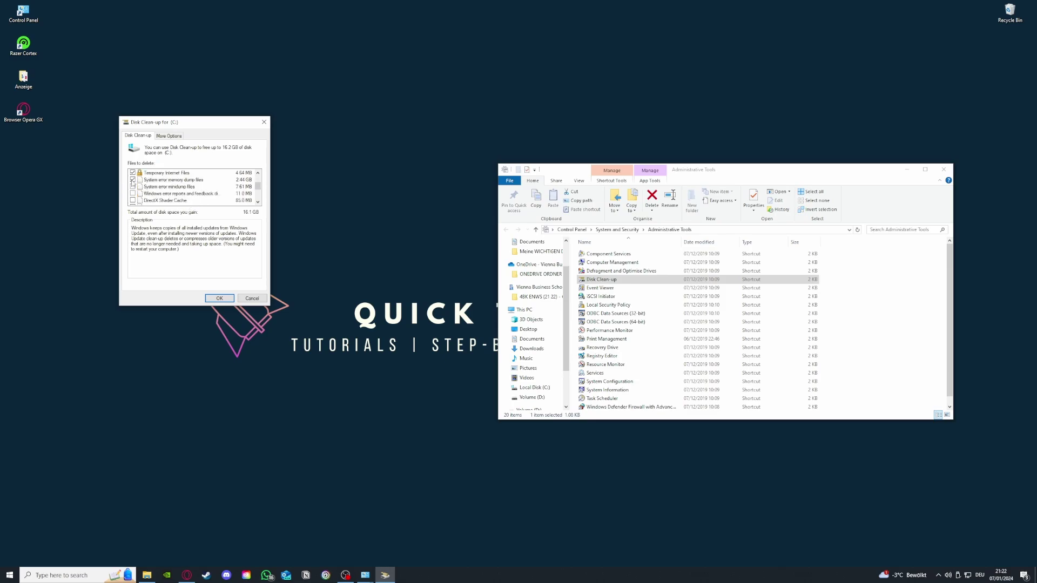
click(133, 187)
click(133, 193)
scroll(132, 194, down, 1)
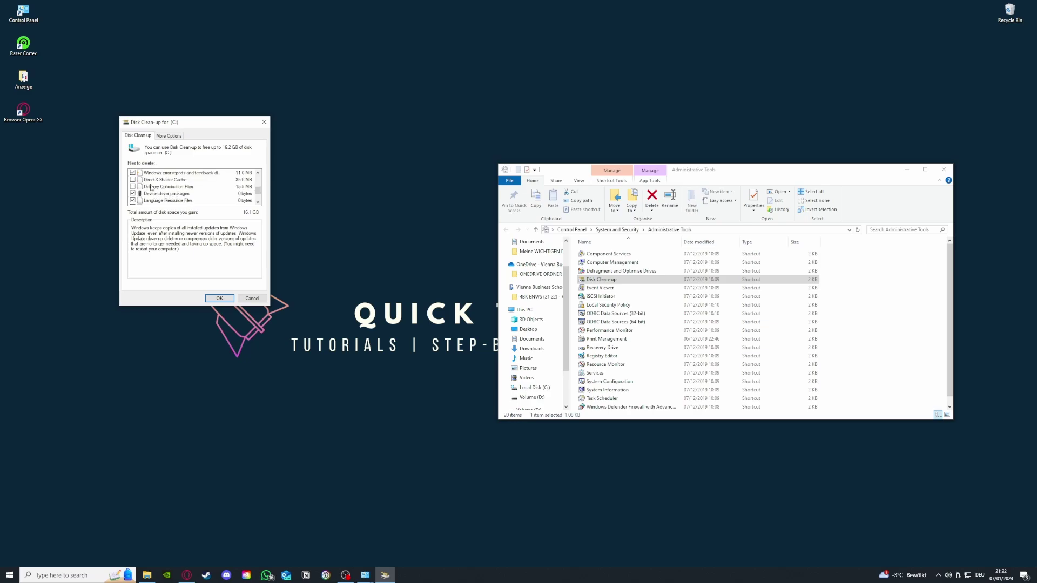
scroll(197, 189, down, 1)
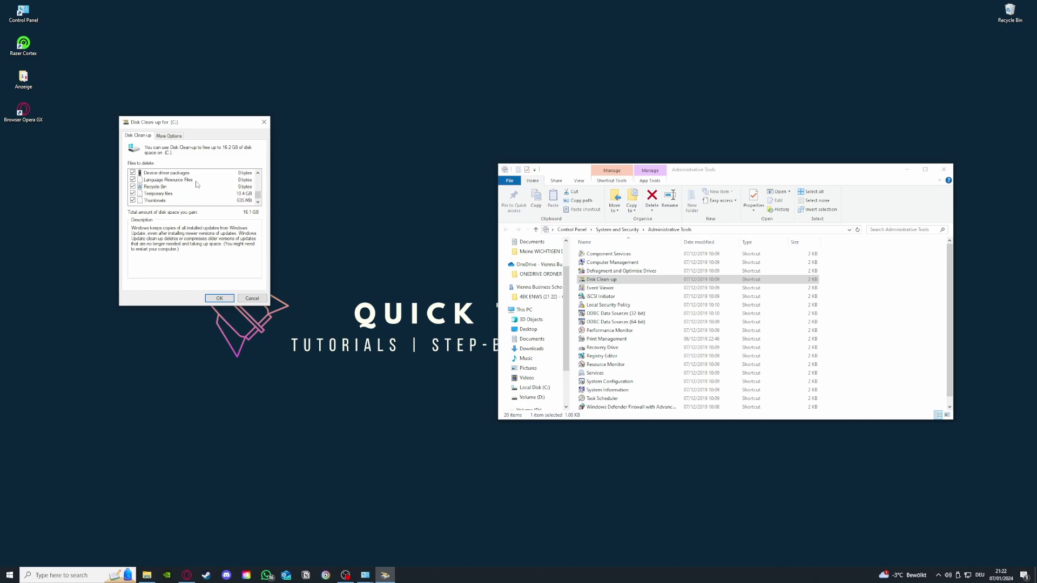
scroll(210, 189, down, 2)
scroll(241, 193, up, 1)
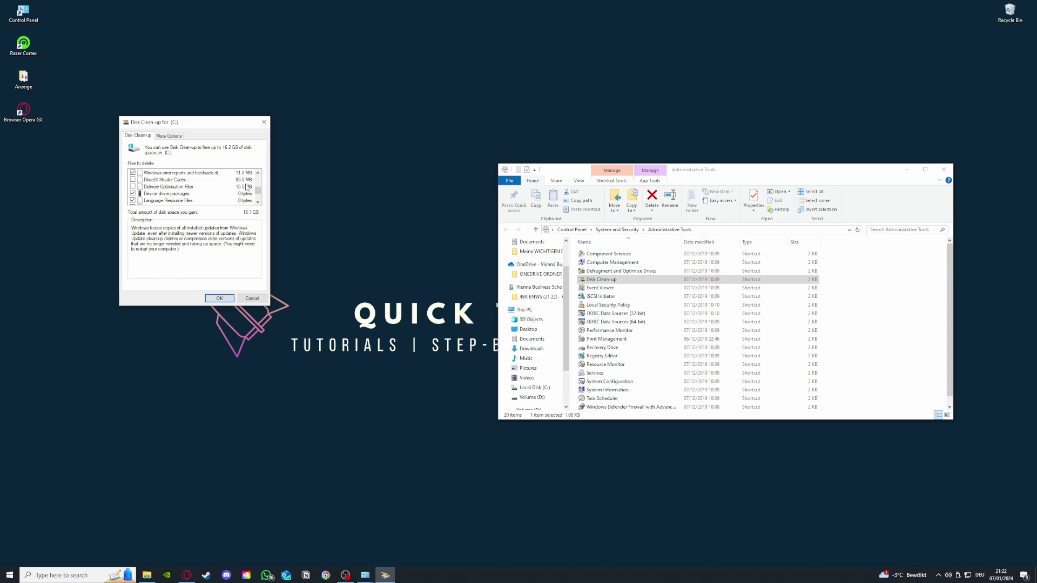
scroll(248, 186, down, 1)
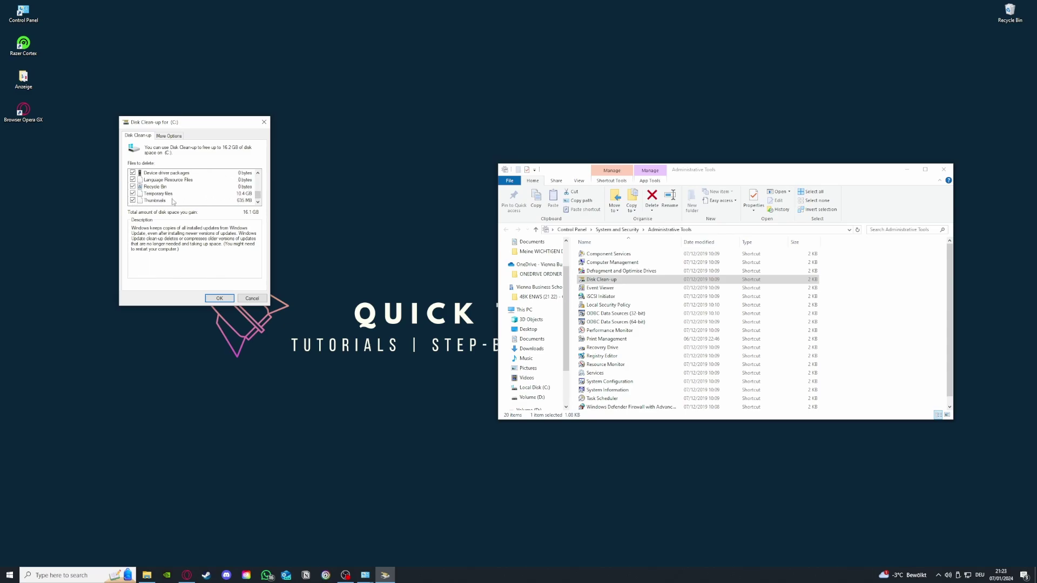
scroll(176, 204, up, 1)
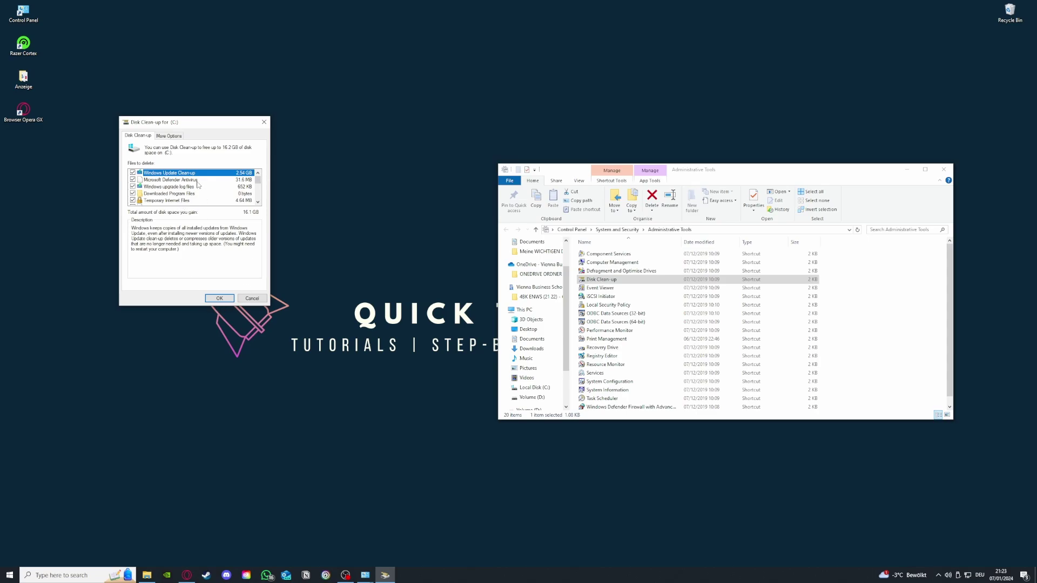
scroll(172, 192, down, 1)
scroll(173, 192, up, 1)
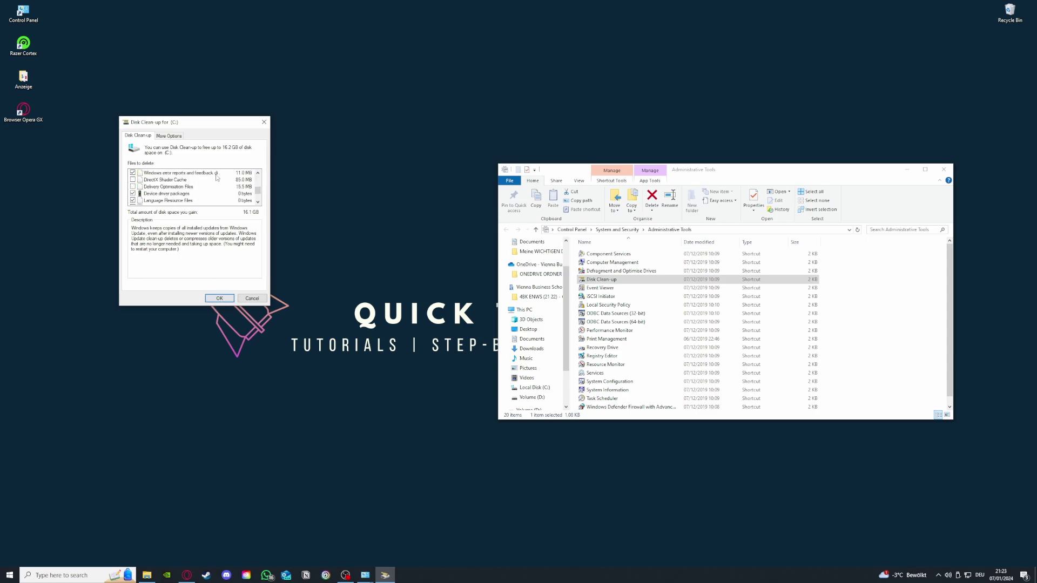
scroll(219, 183, down, 2)
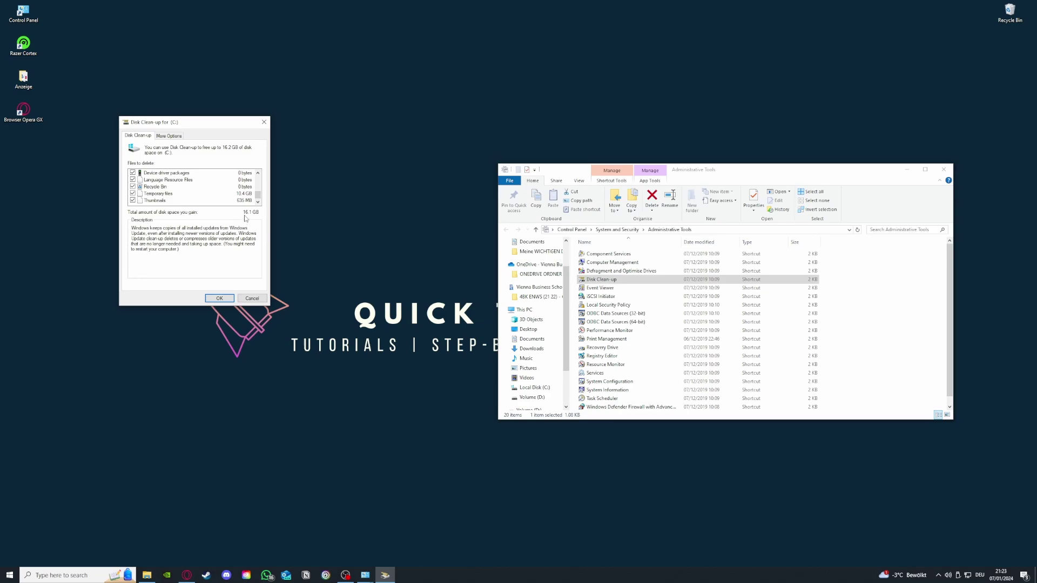
Confirm Disk Clean-up to permanently delete the checked file categories on drive C.
click(222, 298)
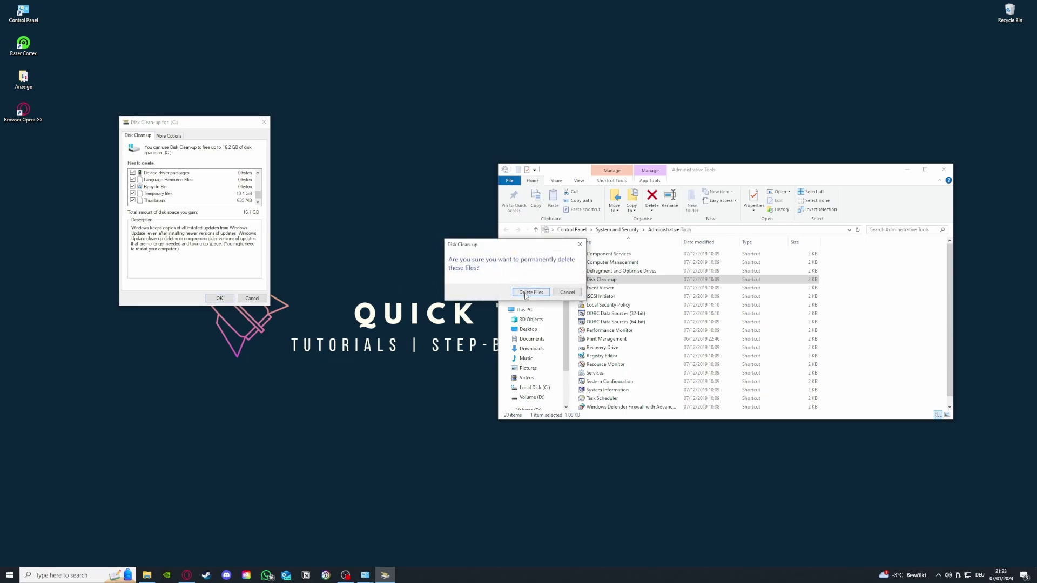
click(526, 292)
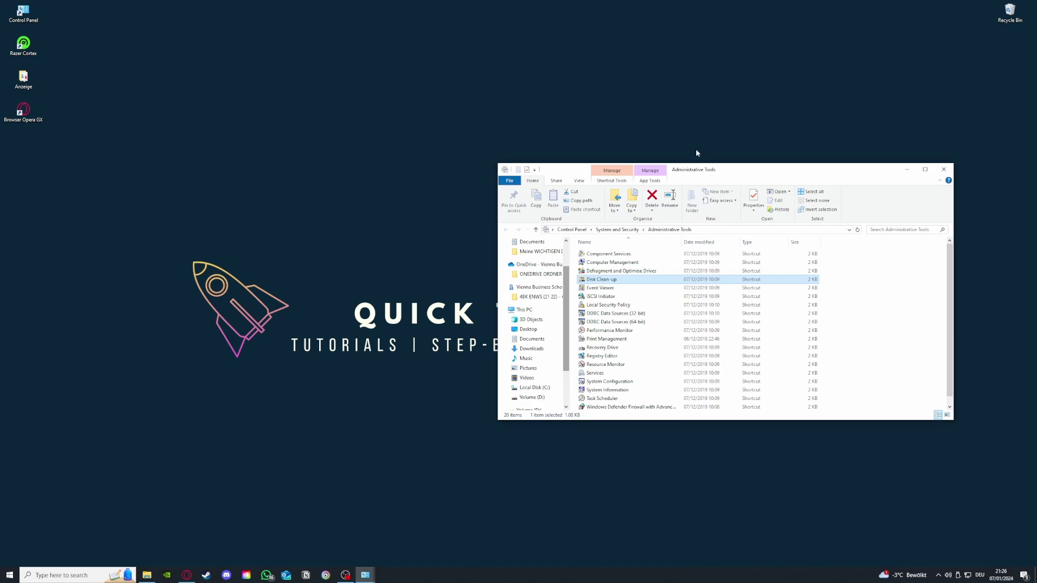
Close the System and Security and Administrative Tools windows, leaving just the desktop.
drag(697, 164, 697, 148)
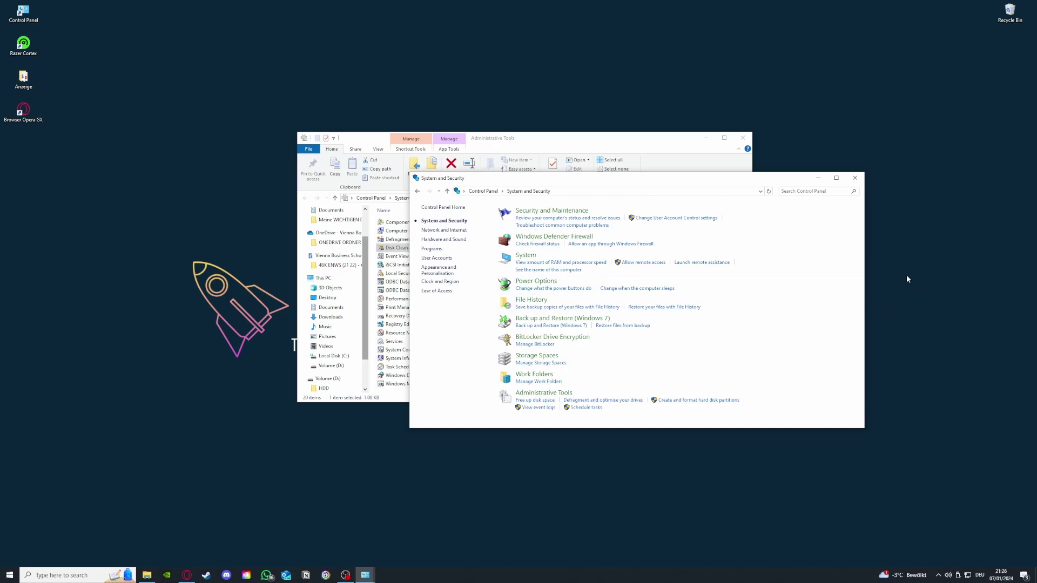
click(855, 178)
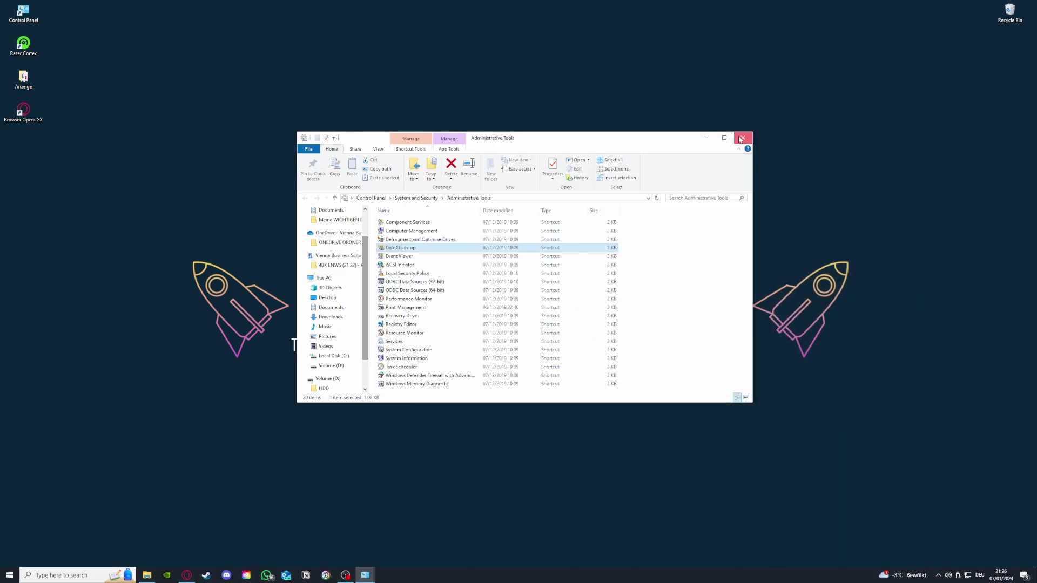
click(743, 138)
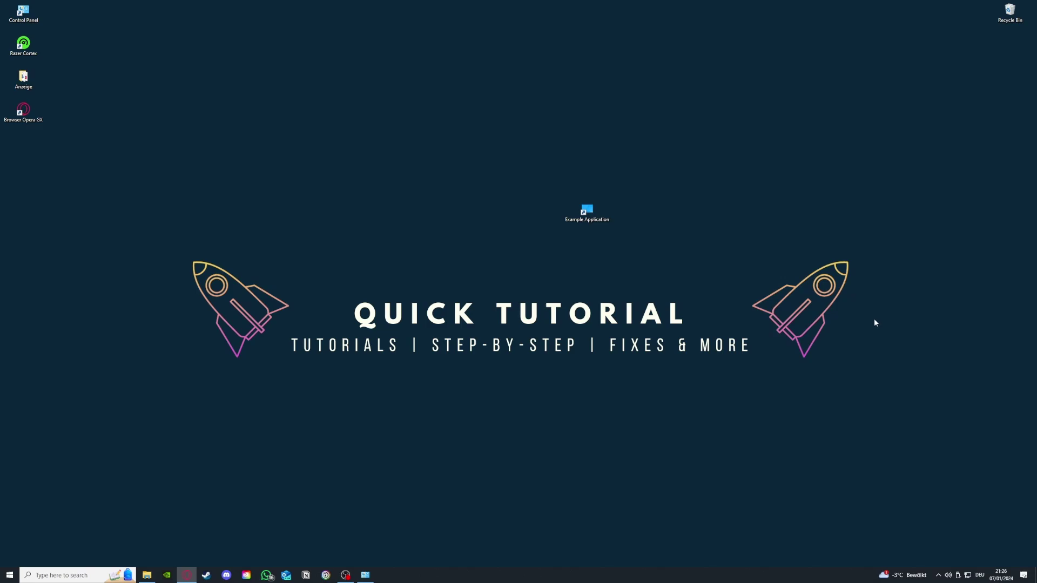